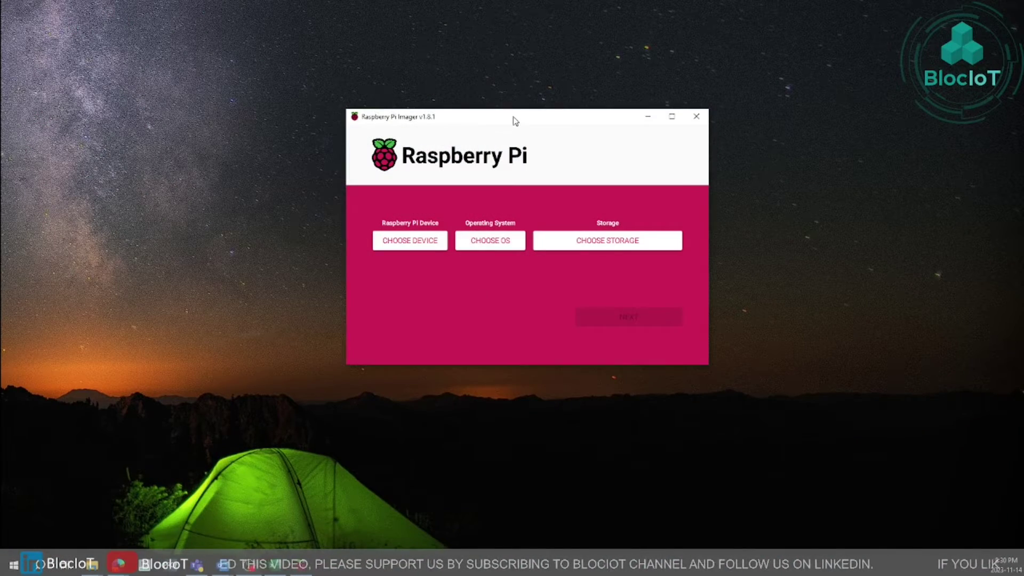
{"action": "left_click_drag", "start_coordinate": [513, 119], "coordinate": [501, 146]}
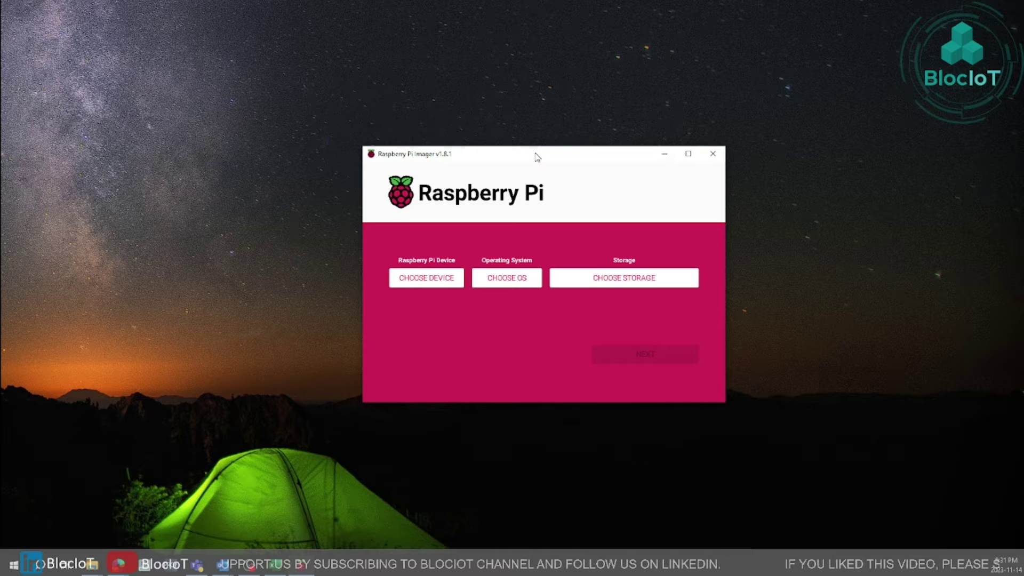
{"action": "left_click_drag", "start_coordinate": [536, 153], "coordinate": [501, 138]}
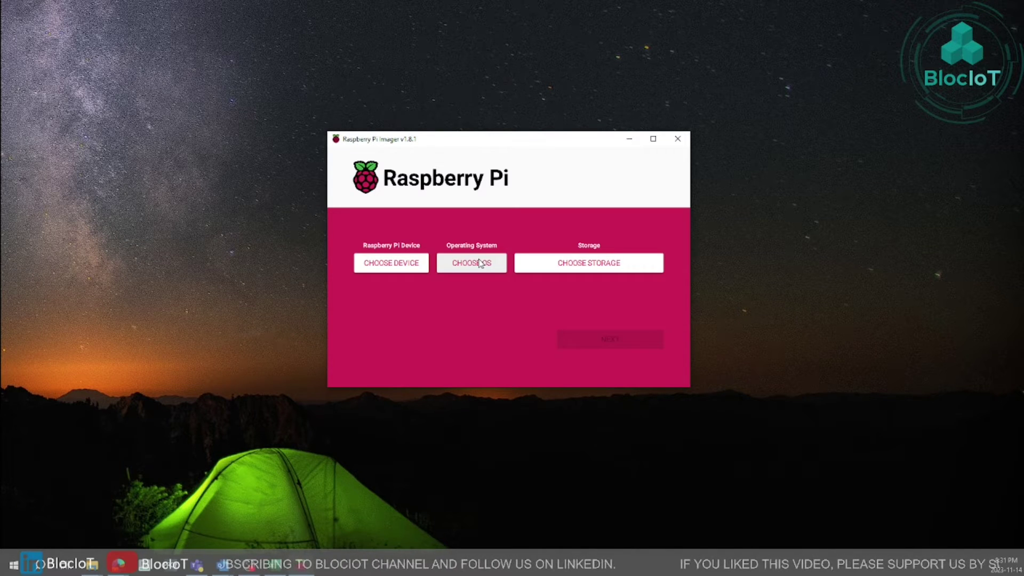
{"action": "left_click_drag", "start_coordinate": [532, 147], "coordinate": [540, 152]}
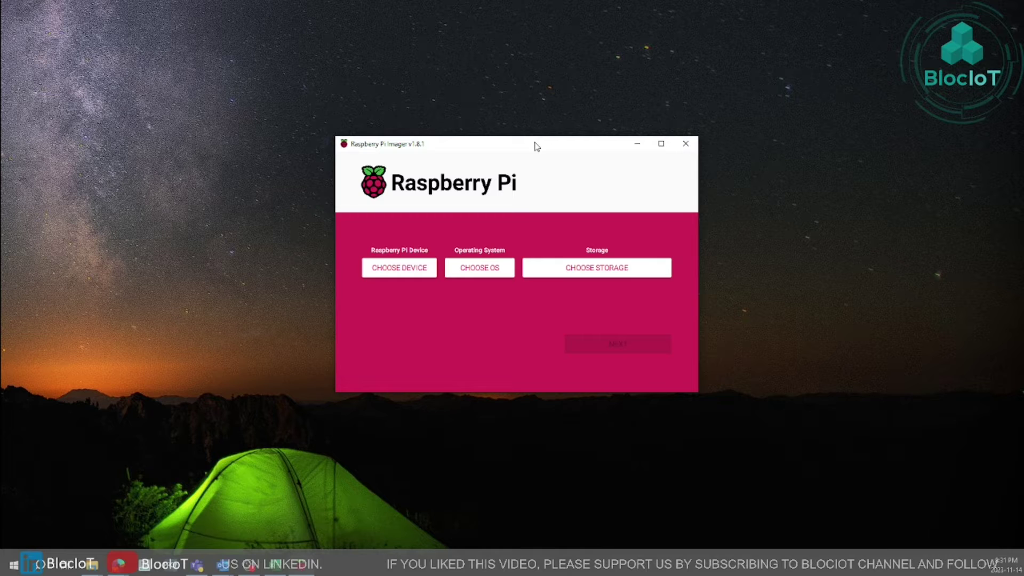
{"action": "mouse_move", "coordinate": [537, 147]}
{"action": "left_mouse_down"}
{"action": "mouse_move", "coordinate": [519, 132]}
{"action": "mouse_move", "coordinate": [526, 138]}
{"action": "left_mouse_up"}
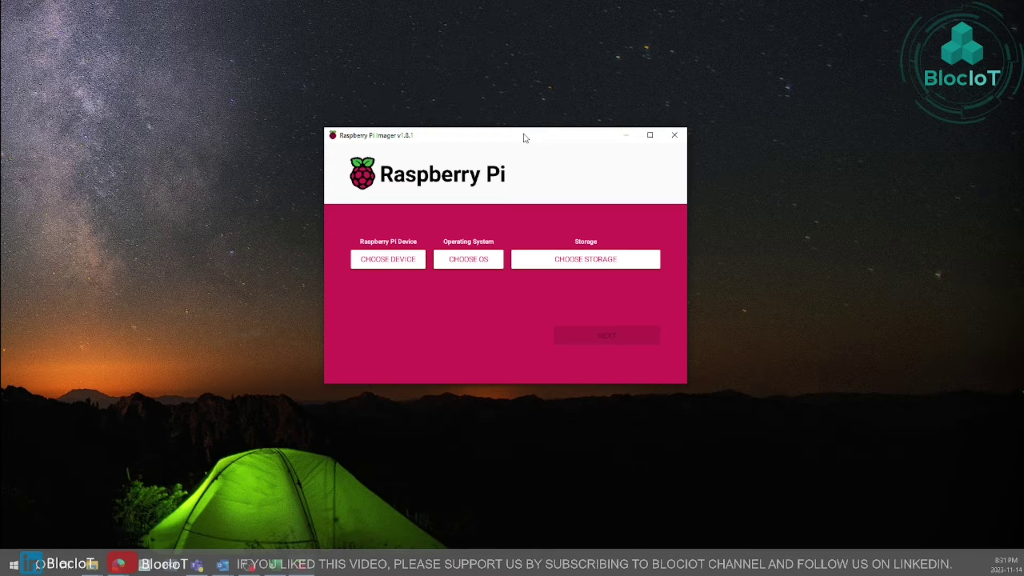
{"action": "mouse_move", "coordinate": [525, 137]}
{"action": "left_mouse_down"}
{"action": "mouse_move", "coordinate": [533, 144]}
{"action": "mouse_move", "coordinate": [525, 119]}
{"action": "left_mouse_up"}
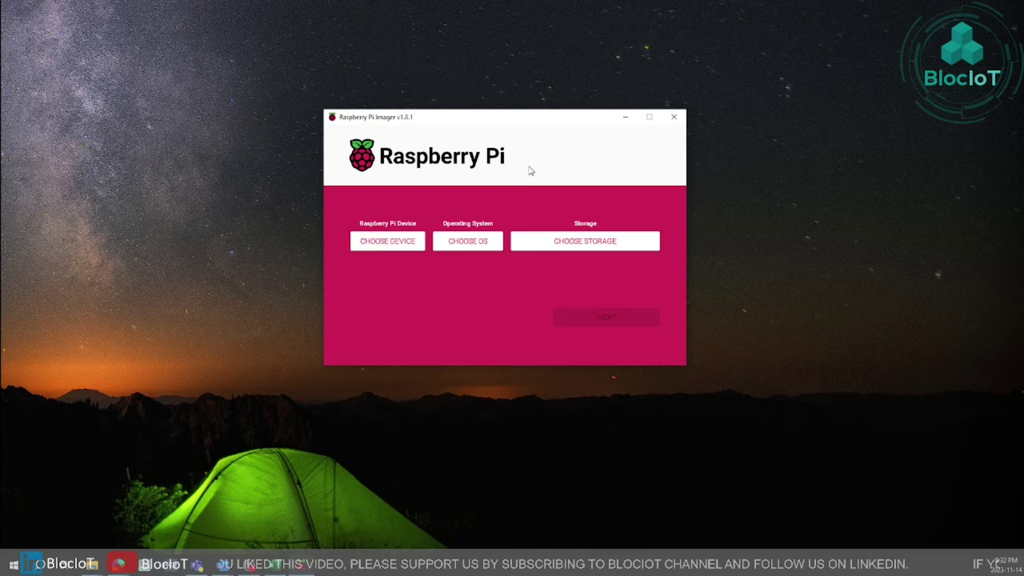
Step: Select Raspberry Pi 5 as the device and Raspberry Pi OS (64-bit) as the OS
{"action": "left_click", "coordinate": [398, 244]}
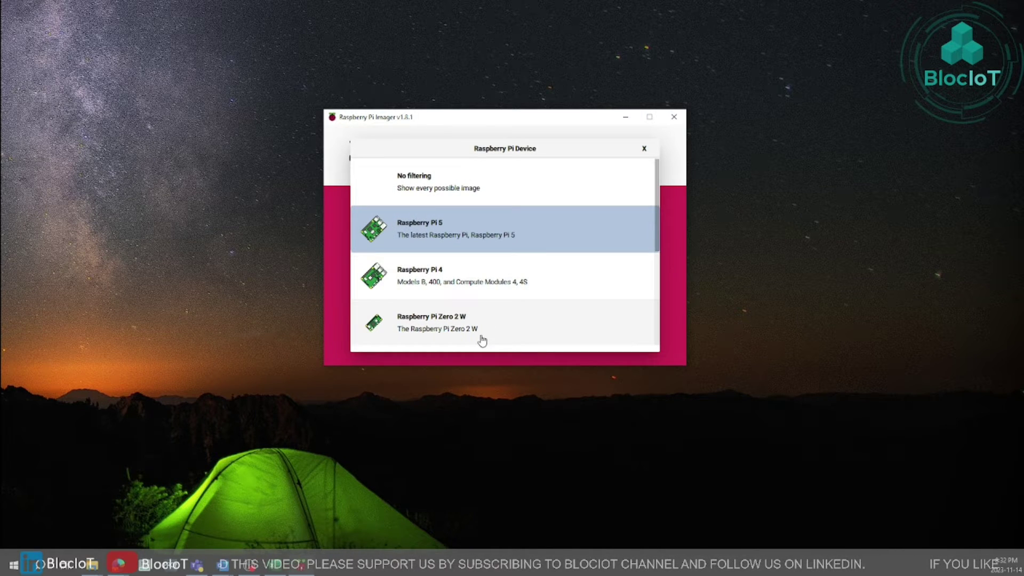
{"action": "left_click", "coordinate": [428, 233]}
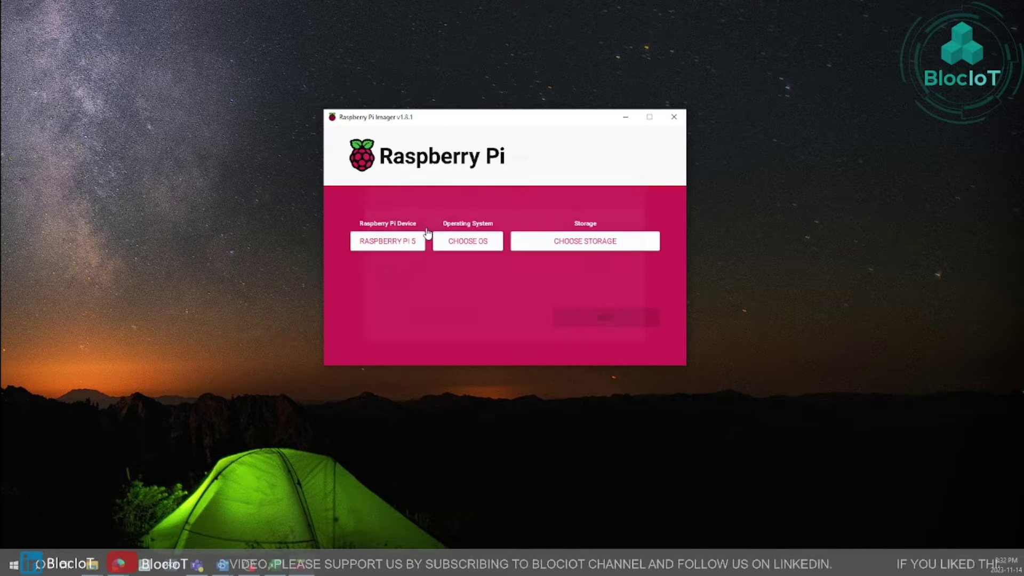
{"action": "left_click", "coordinate": [486, 251]}
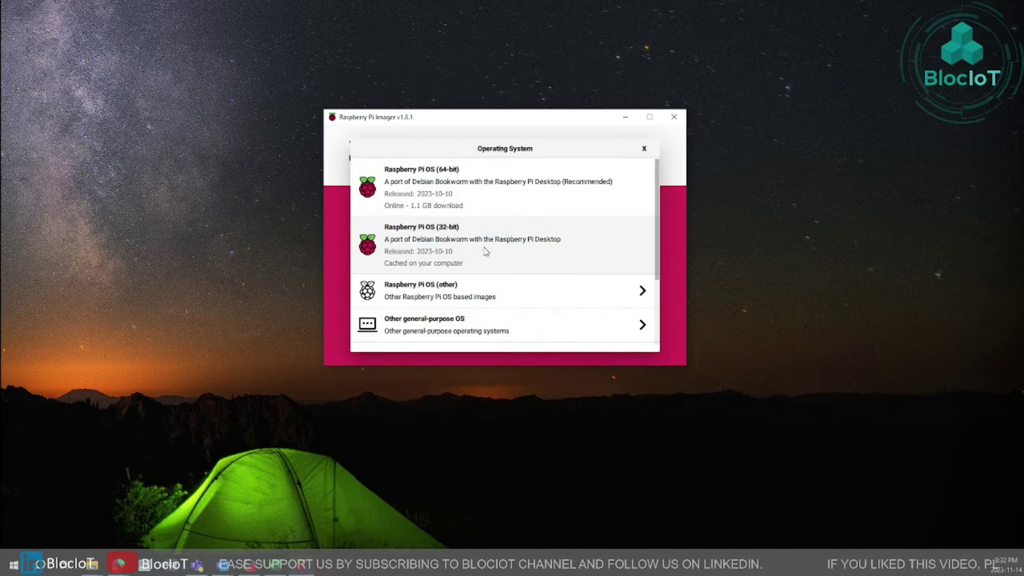
{"action": "left_click", "coordinate": [481, 191]}
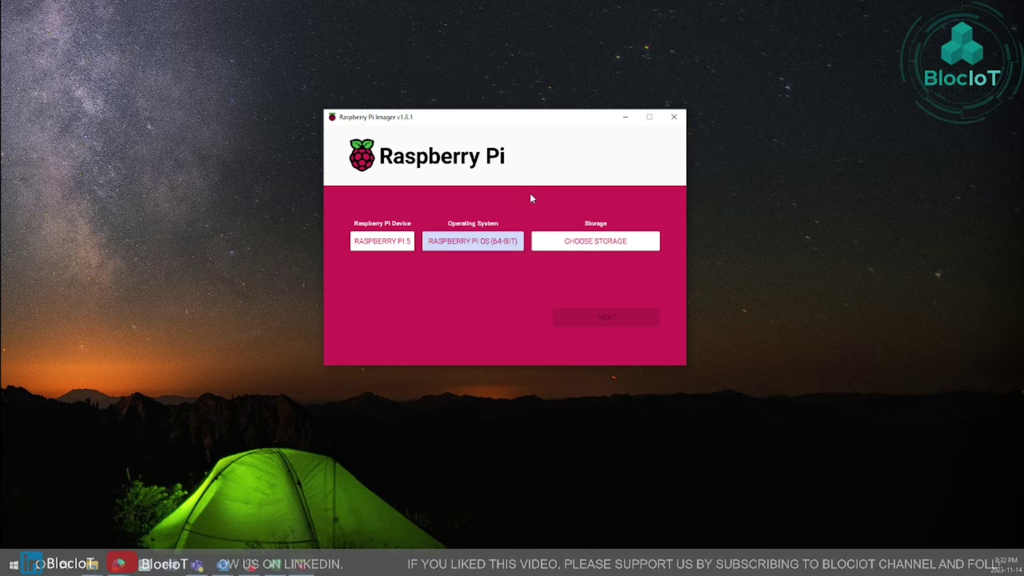
Step: Pick the 32 GB SDHC card as storage and continue with NEXT
{"action": "left_click", "coordinate": [602, 246]}
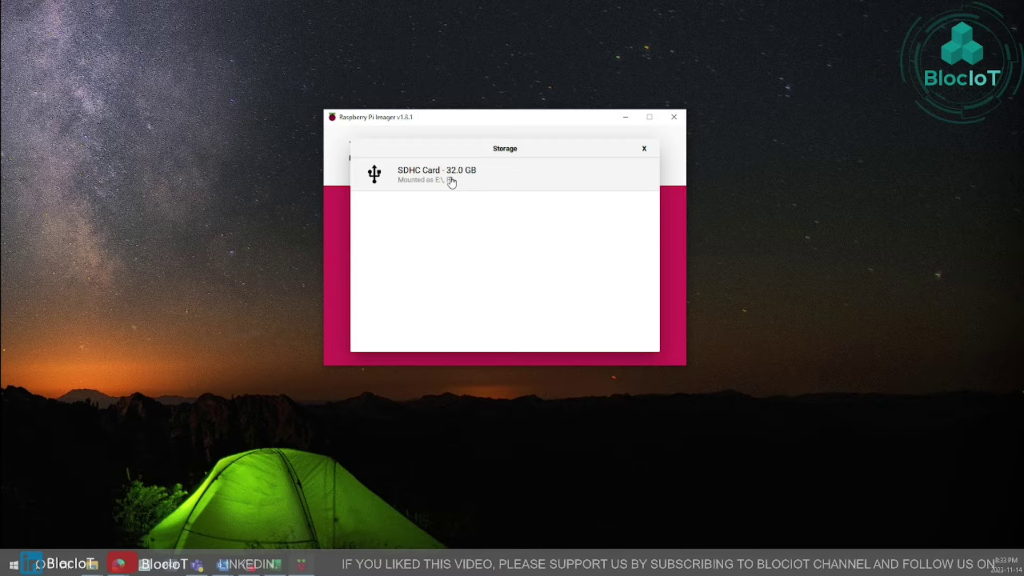
{"action": "left_click", "coordinate": [451, 182]}
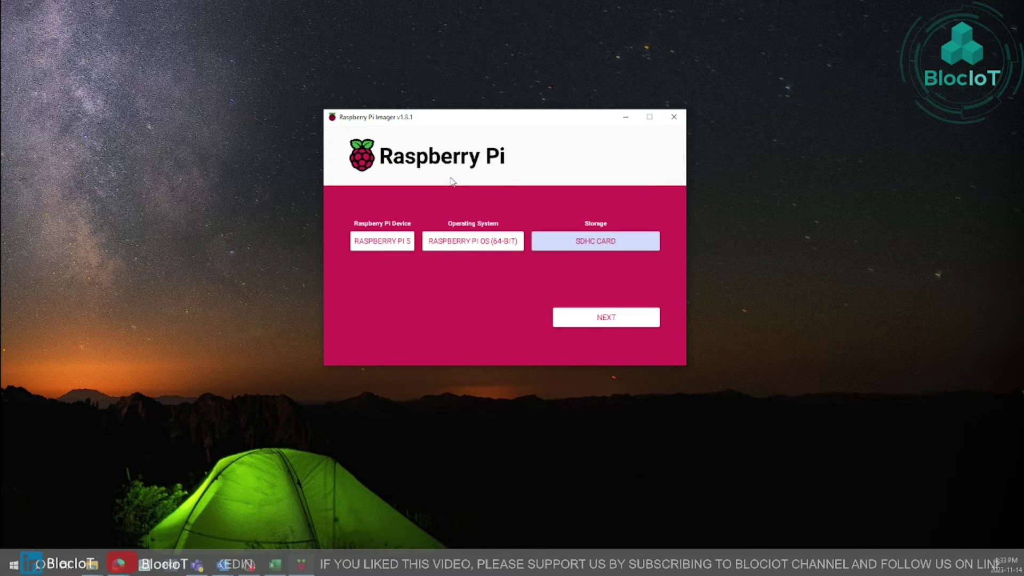
{"action": "left_click", "coordinate": [603, 316]}
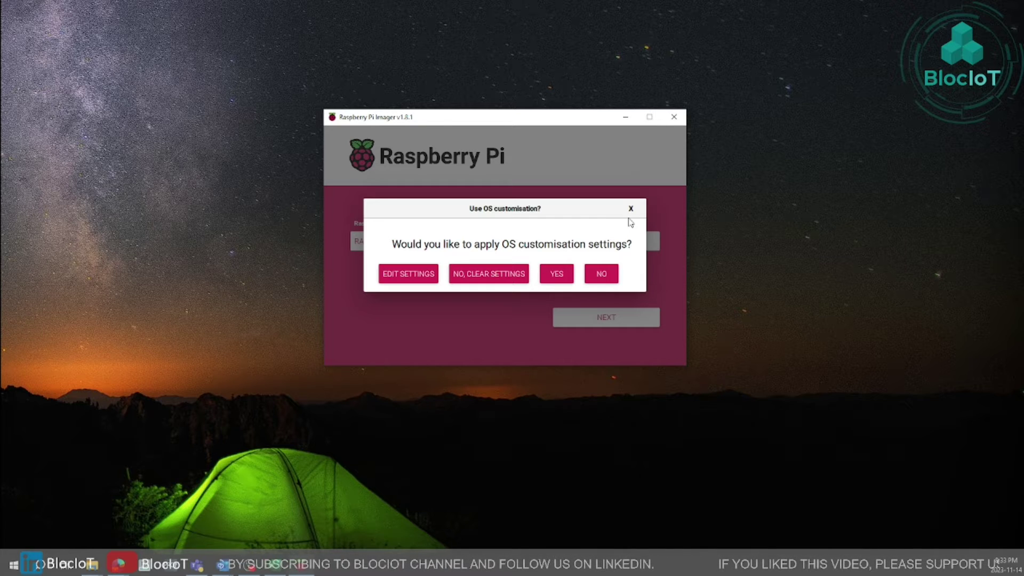
Step: Change the hostname to RPI5 and enable a username with a login password
{"action": "left_click", "coordinate": [427, 274]}
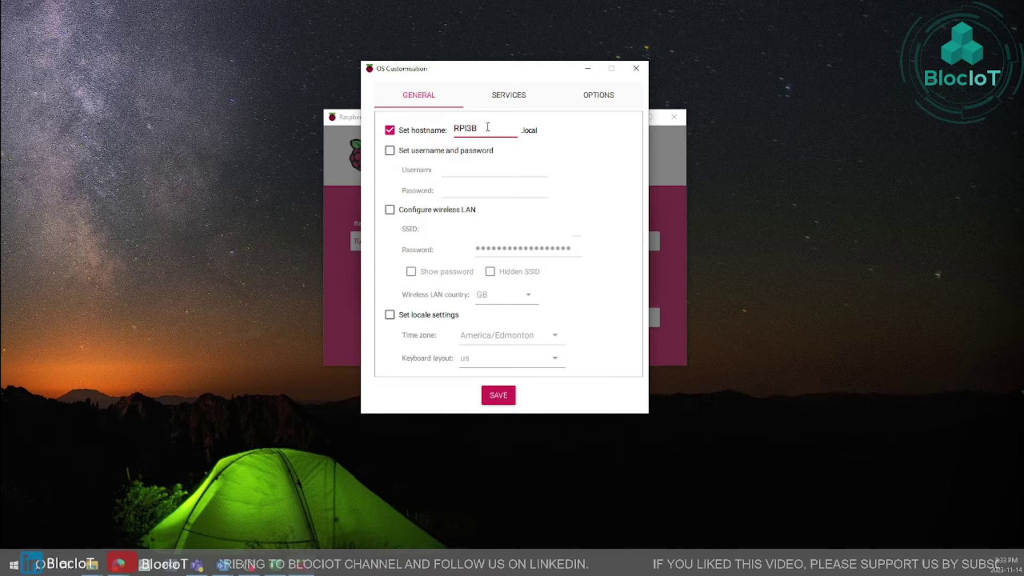
{"action": "left_click_drag", "start_coordinate": [487, 129], "coordinate": [468, 128]}
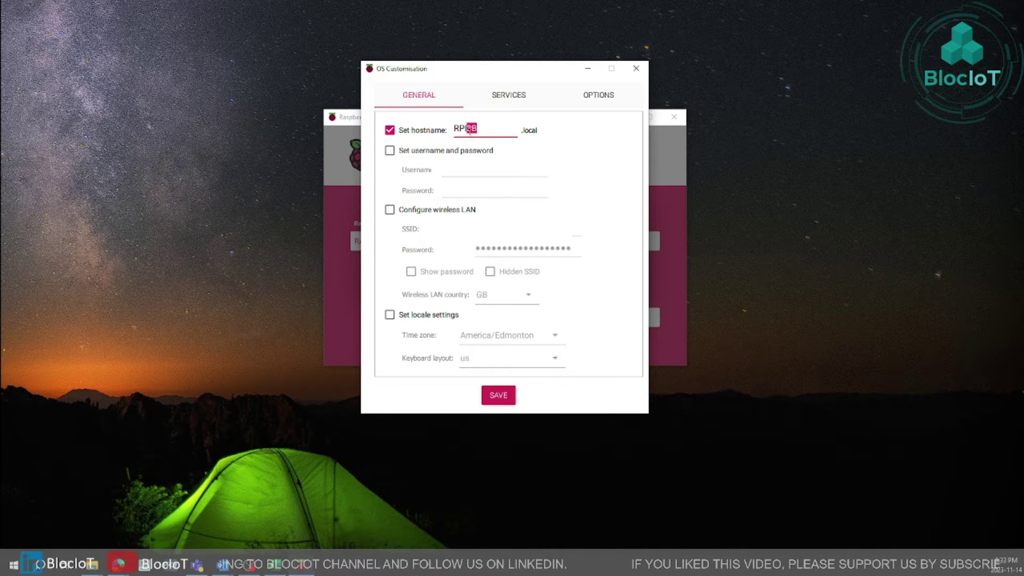
{"action": "type", "text": "5"}
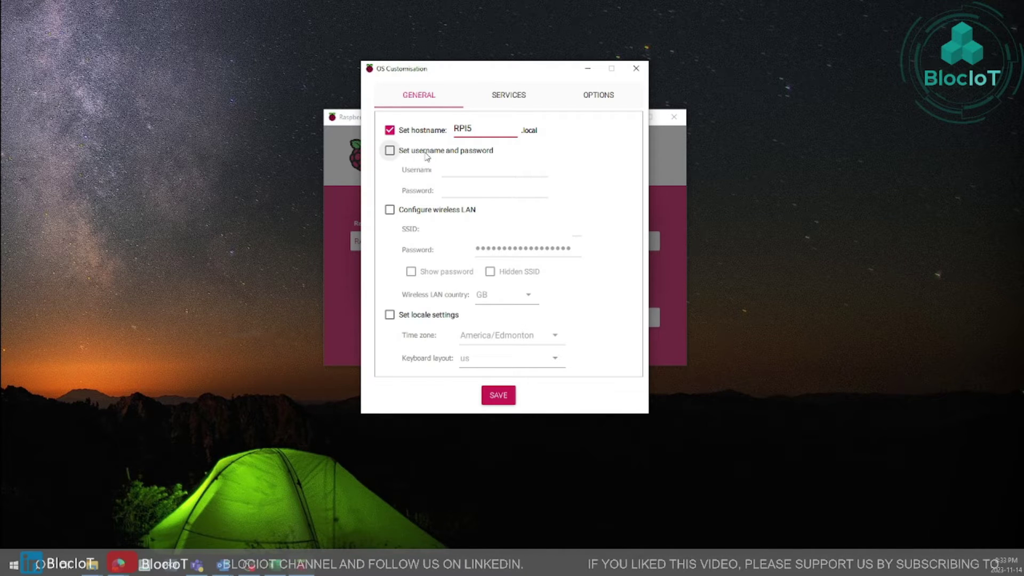
{"action": "left_click", "coordinate": [405, 154]}
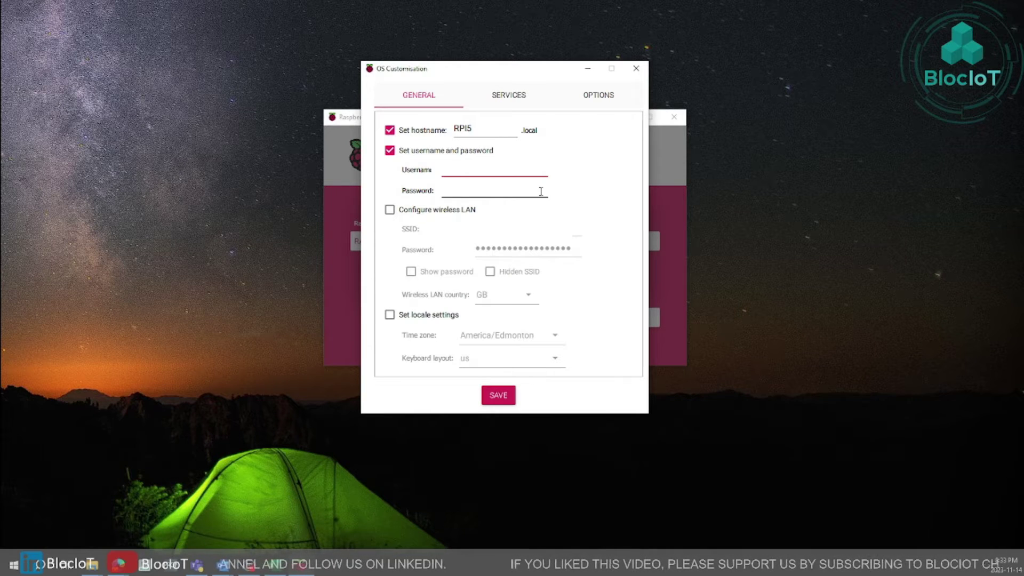
{"action": "left_click", "coordinate": [478, 188]}
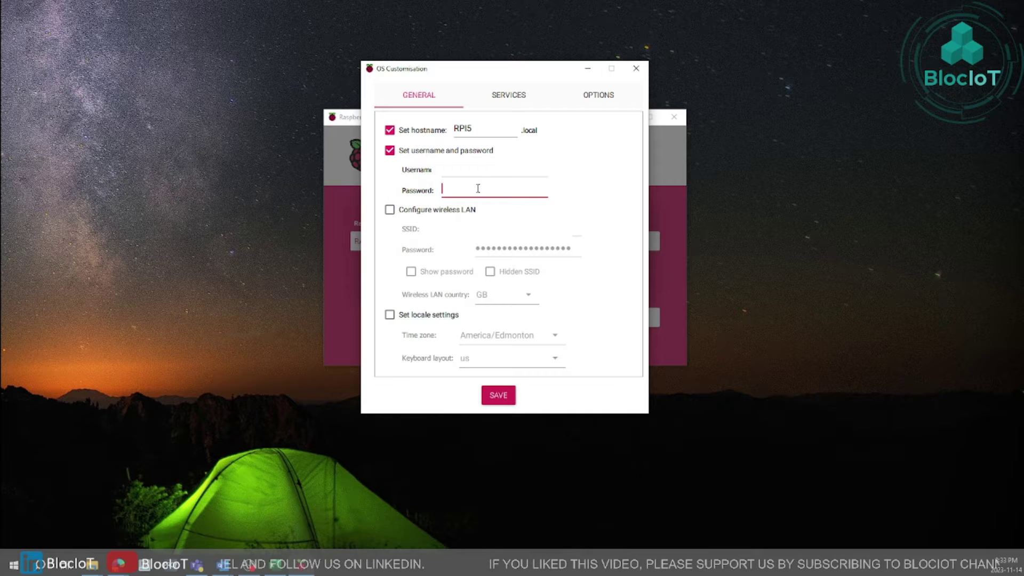
{"action": "type", "text": "pi55"}
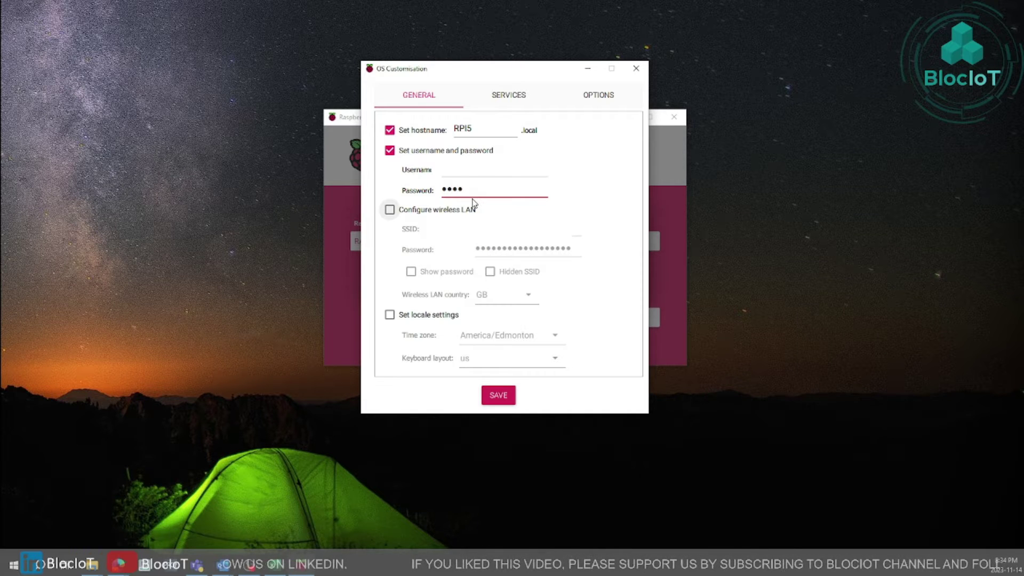
Step: Turn on wireless LAN configuration with the country set to CA
{"action": "left_click", "coordinate": [432, 213]}
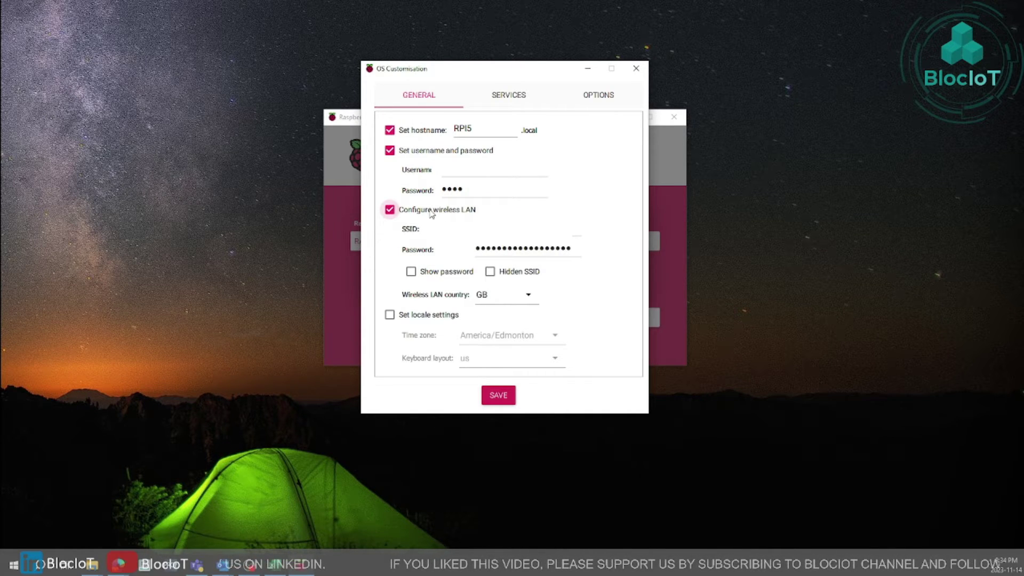
{"action": "left_click", "coordinate": [529, 298]}
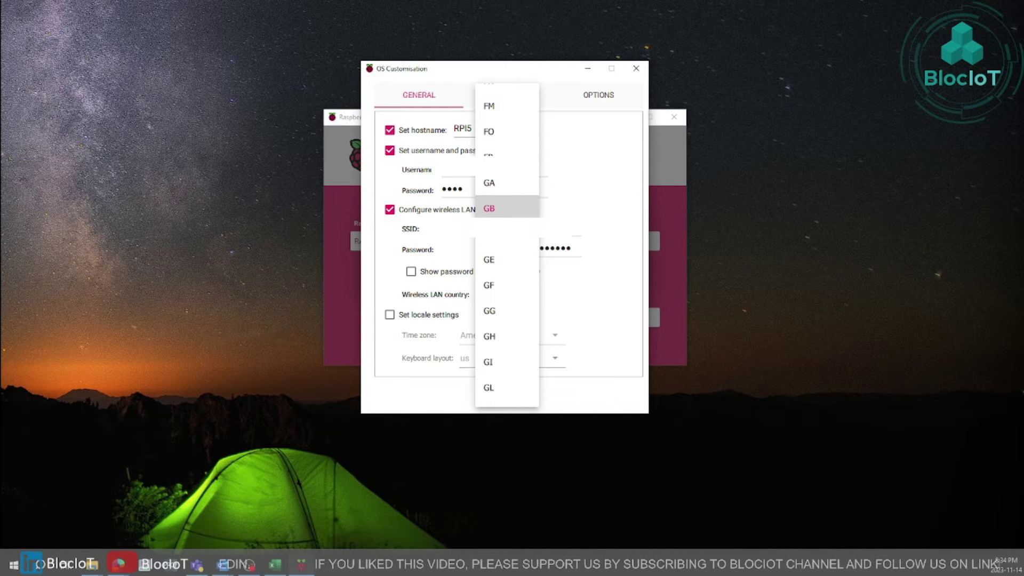
{"action": "scroll", "coordinate": [537, 182], "scroll_direction": "up", "scroll_amount": 1}
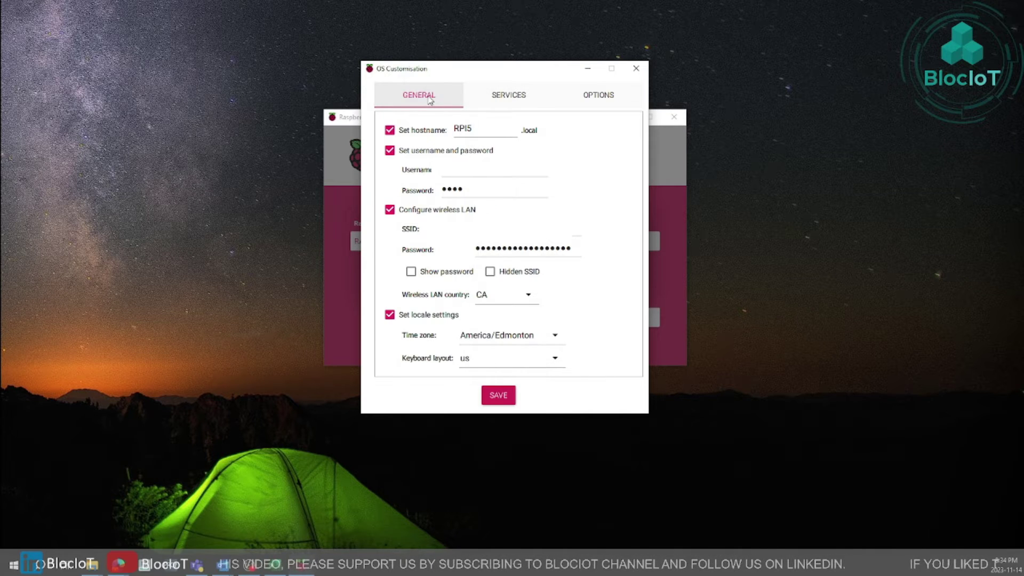
{"action": "left_click", "coordinate": [510, 96]}
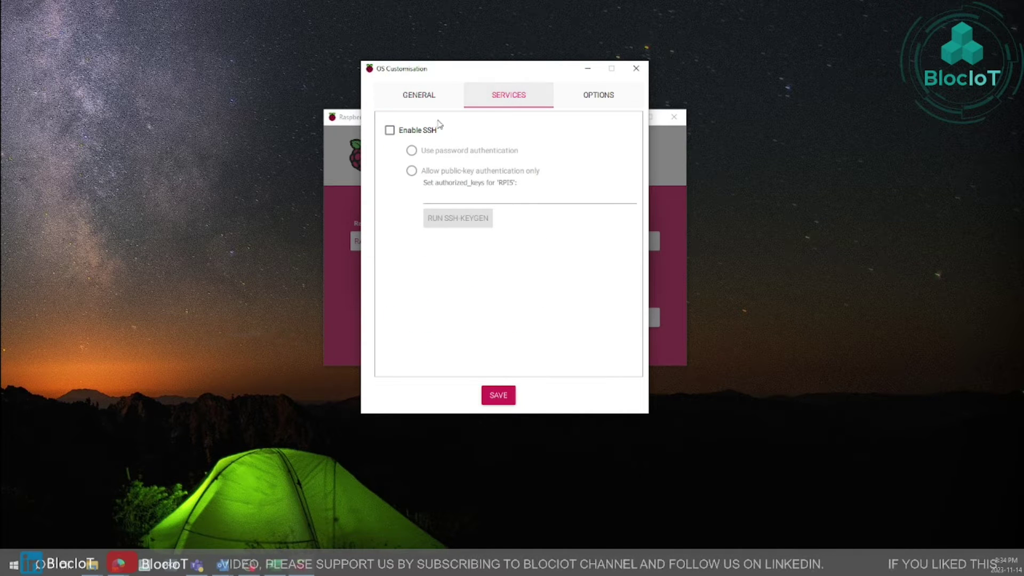
Step: Enable SSH with password authentication and save the customisation
{"action": "left_click", "coordinate": [400, 133]}
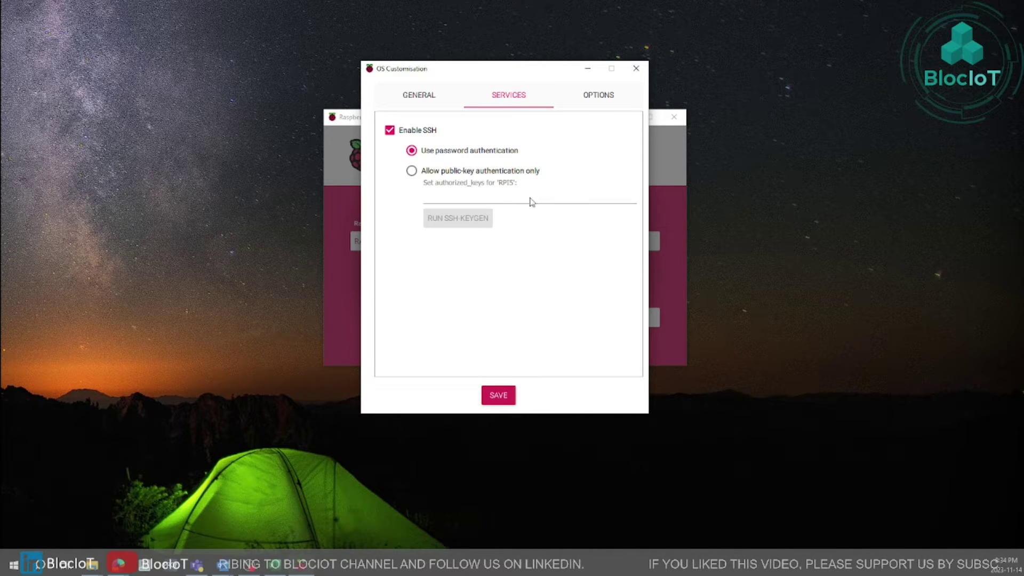
{"action": "left_click", "coordinate": [499, 398]}
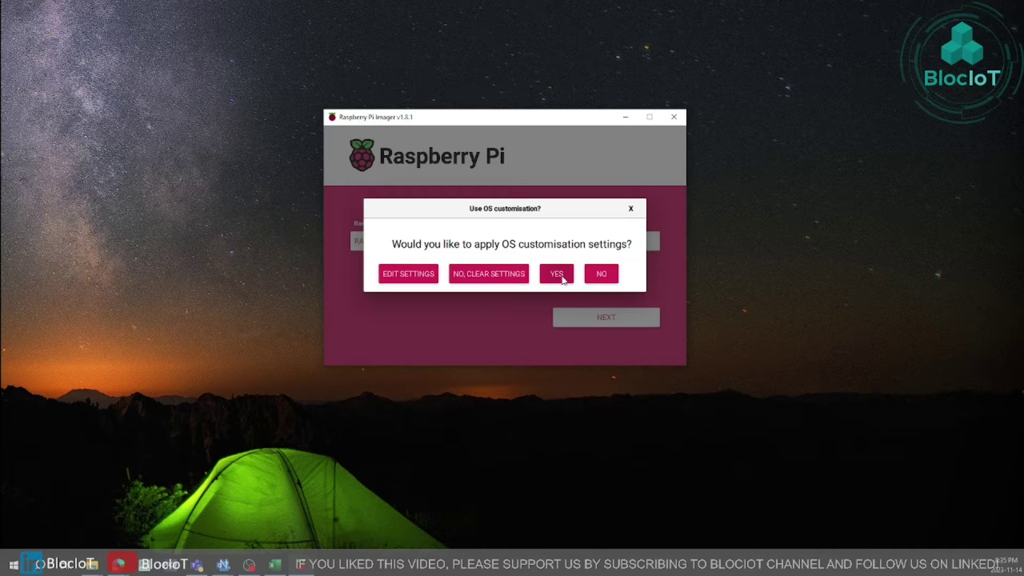
Step: Apply the customisation and confirm erasing the SDHC card to start writing Raspberry Pi OS
{"action": "left_click", "coordinate": [563, 279]}
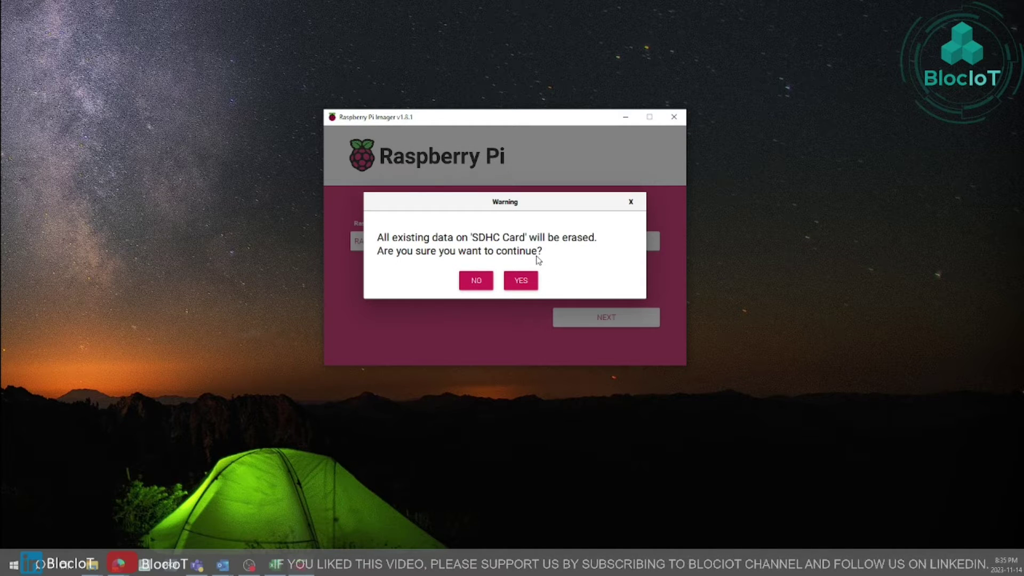
{"action": "left_click", "coordinate": [521, 282]}
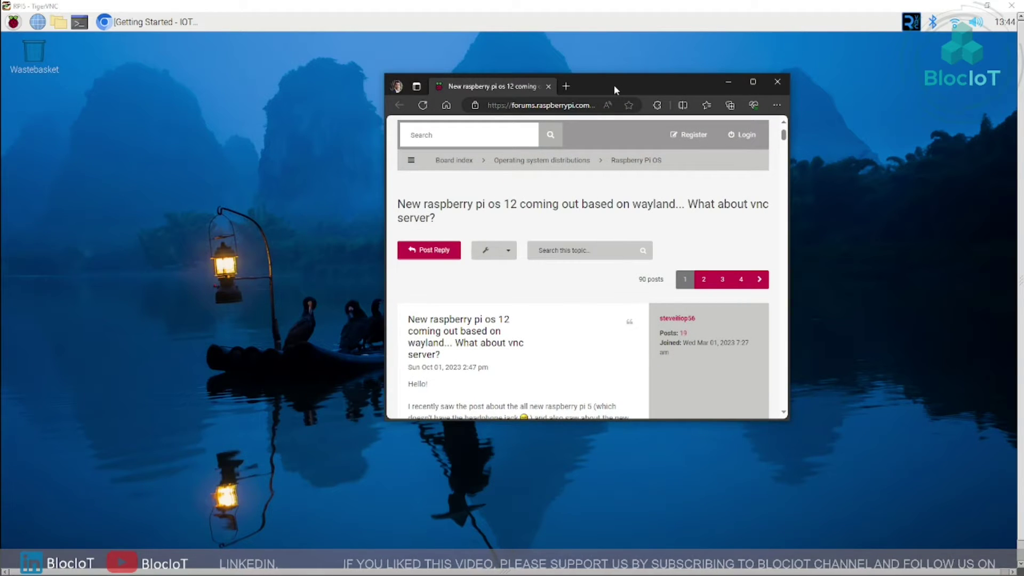
Step: Read the maximised VNC-under-Wayland forum thread, then minimise Edge to reveal the Pi desktop
{"action": "double_click", "coordinate": [614, 85]}
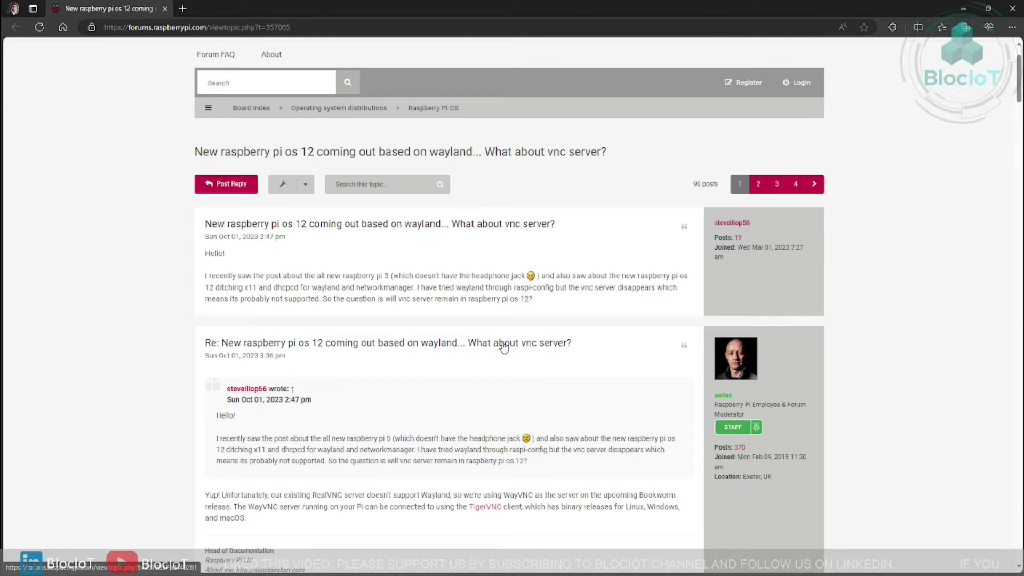
{"action": "scroll", "coordinate": [910, 233], "scroll_direction": "up", "scroll_amount": 1}
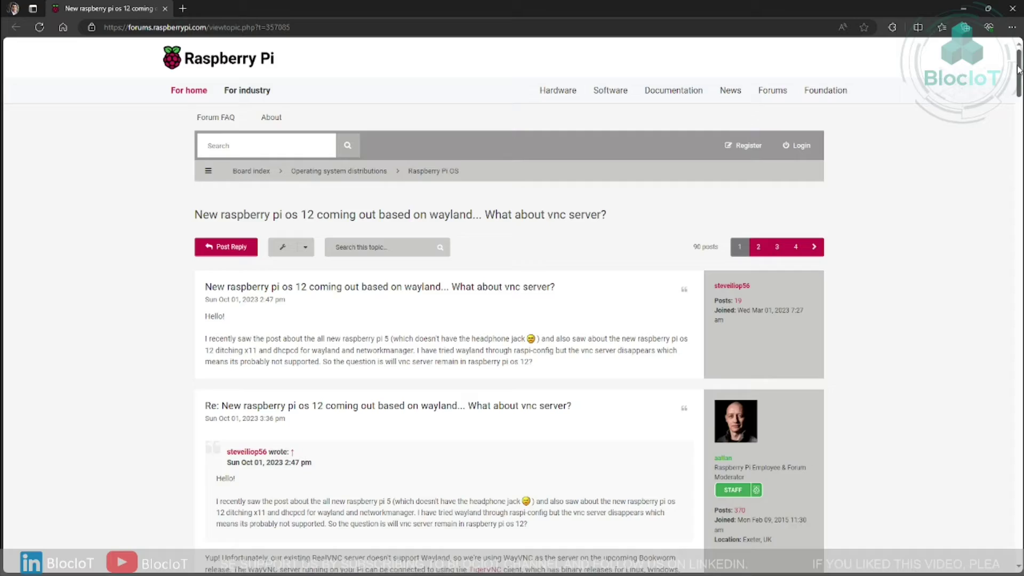
{"action": "left_click_drag", "start_coordinate": [1018, 70], "coordinate": [1018, 452]}
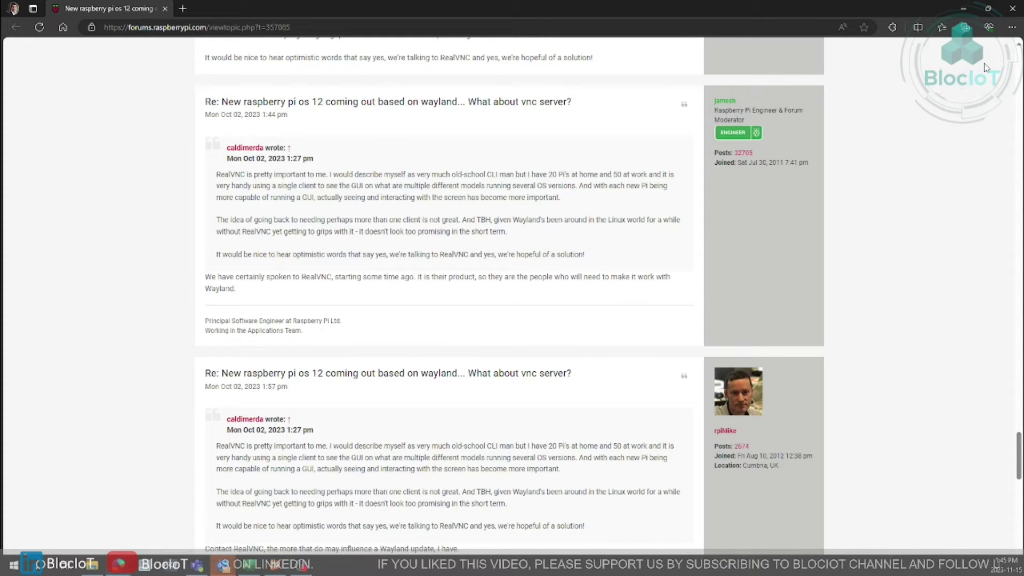
{"action": "left_click", "coordinate": [965, 9]}
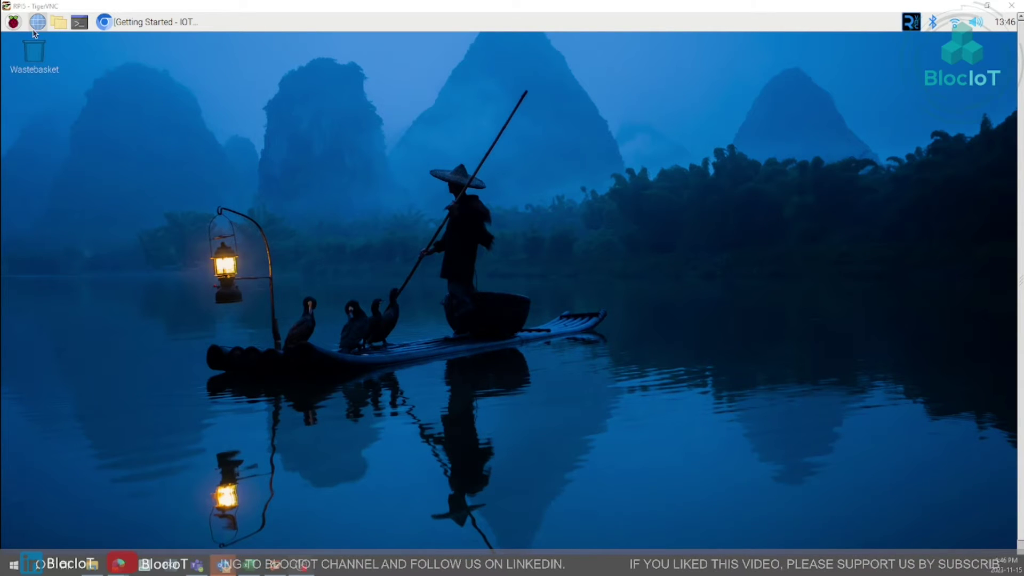
{"action": "left_click", "coordinate": [13, 22]}
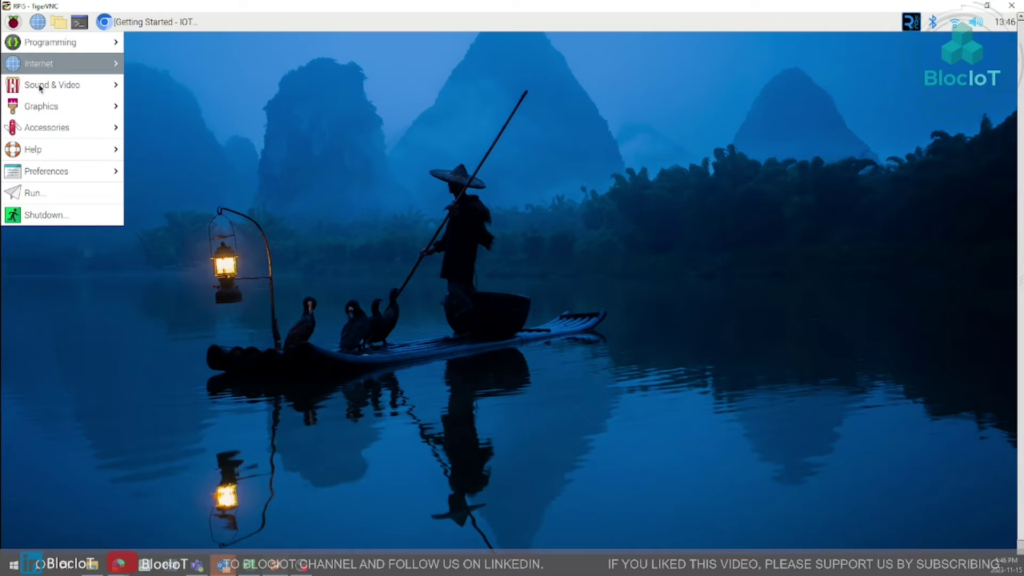
{"action": "mouse_move", "coordinate": [59, 170]}
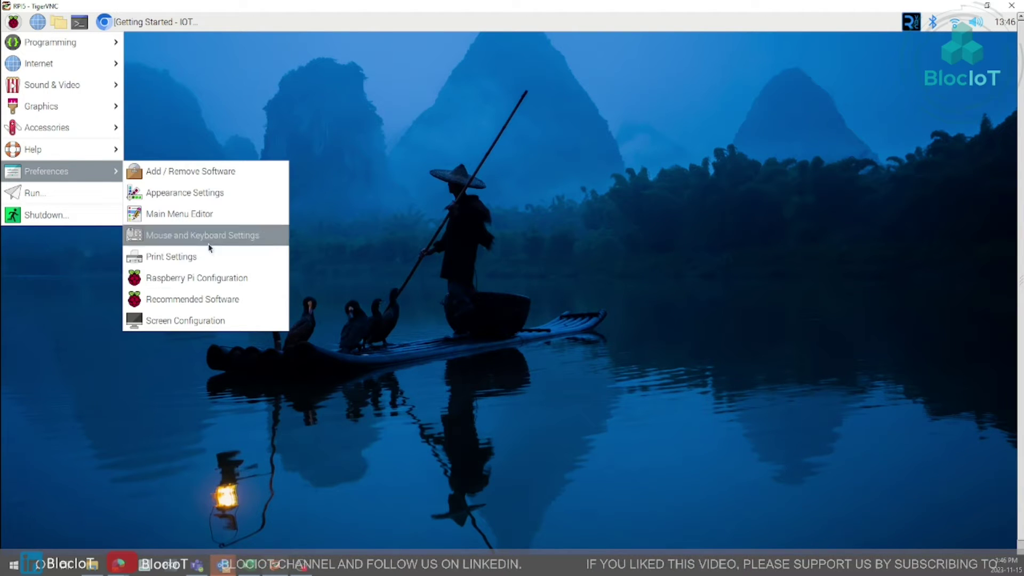
{"action": "left_click", "coordinate": [211, 276]}
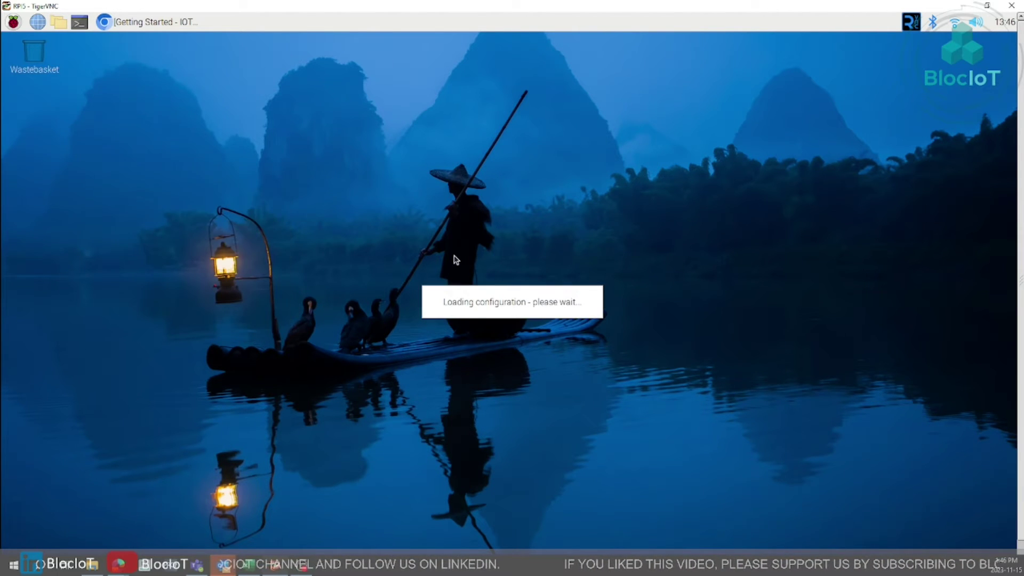
{"action": "left_click", "coordinate": [195, 79]}
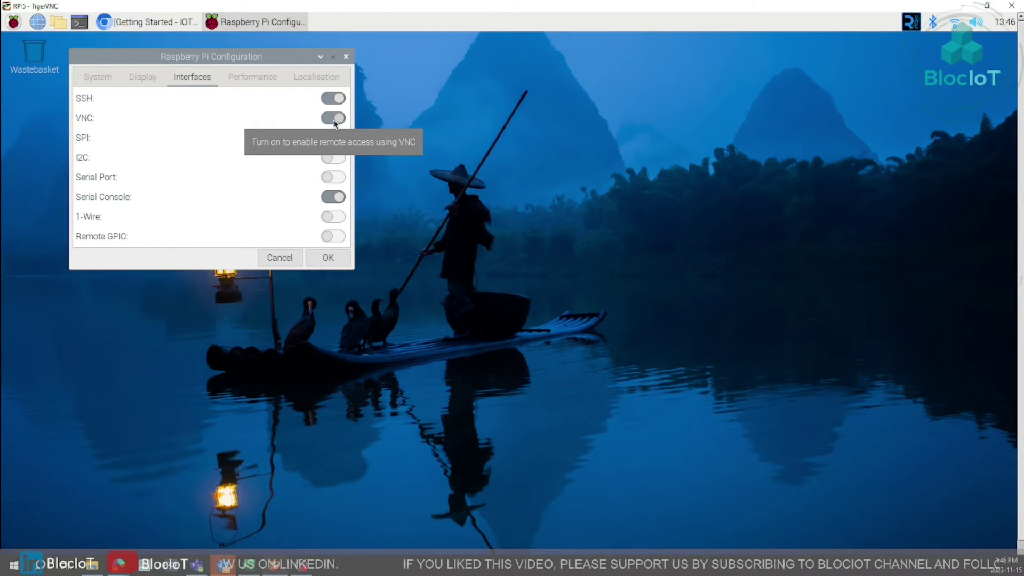
{"action": "left_click", "coordinate": [328, 258]}
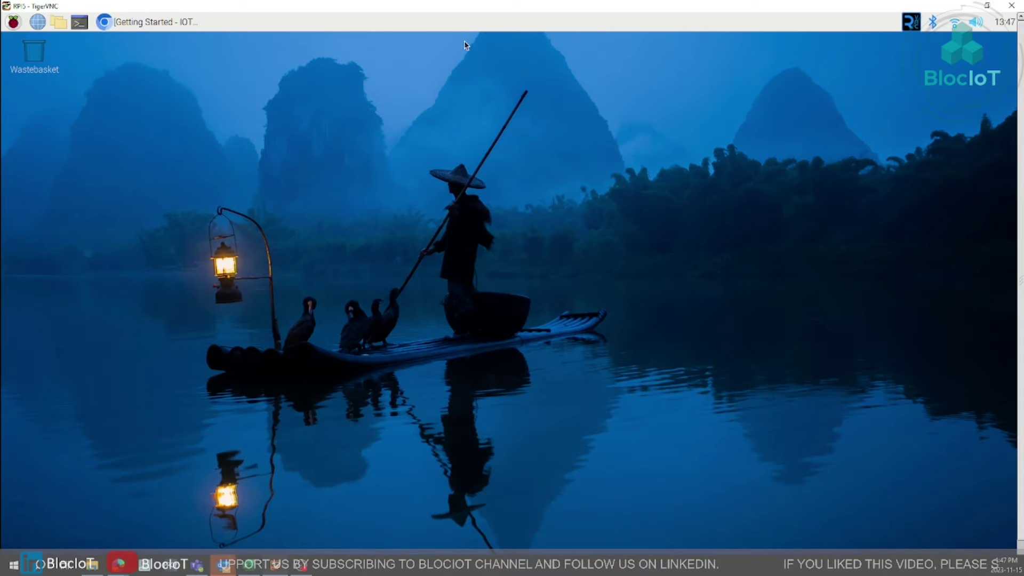
Step: In a new terminal, run sudo apt-get update and sudo apt-get upgrade
{"action": "key", "text": "ctrl+alt+t"}
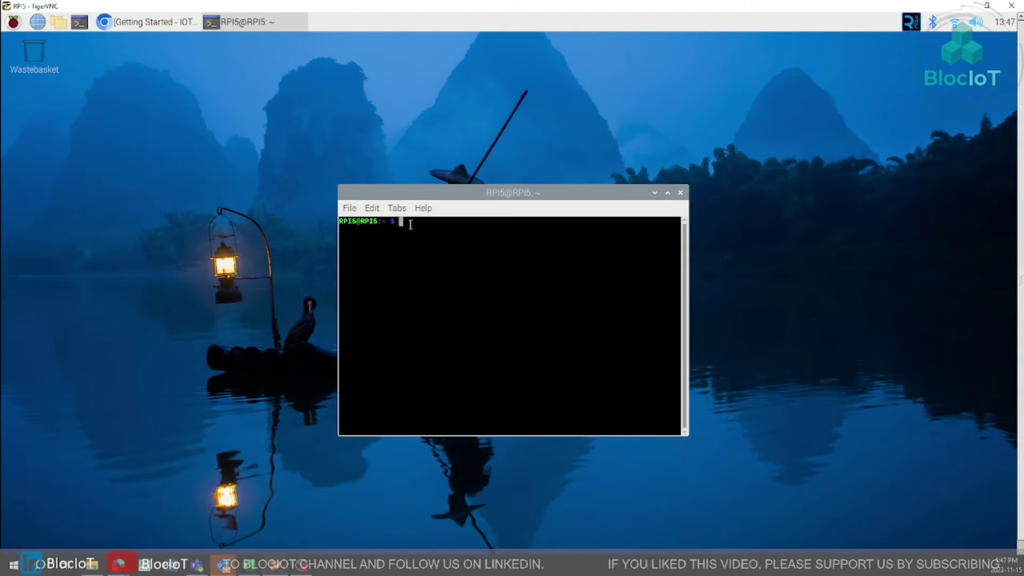
{"action": "type", "text": "sudo "}
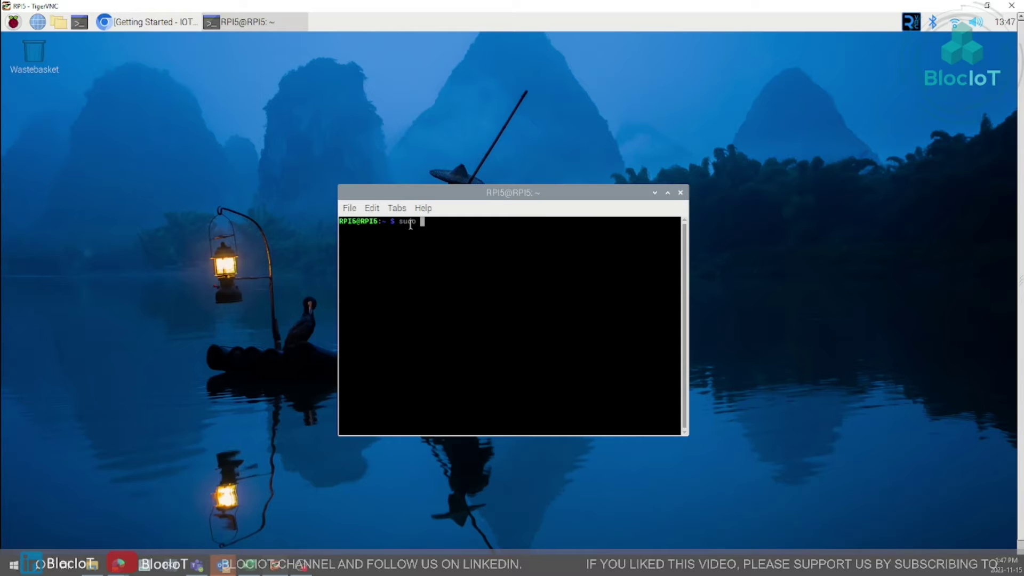
{"action": "type", "text": "apt-get u"}
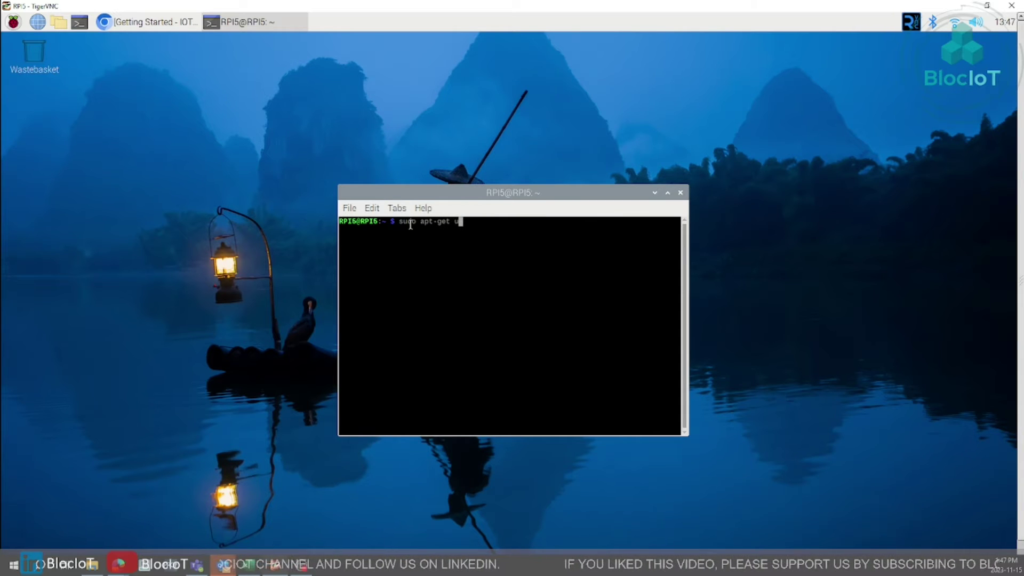
{"action": "type", "text": "pdate"}
{"action": "key", "text": "Return"}
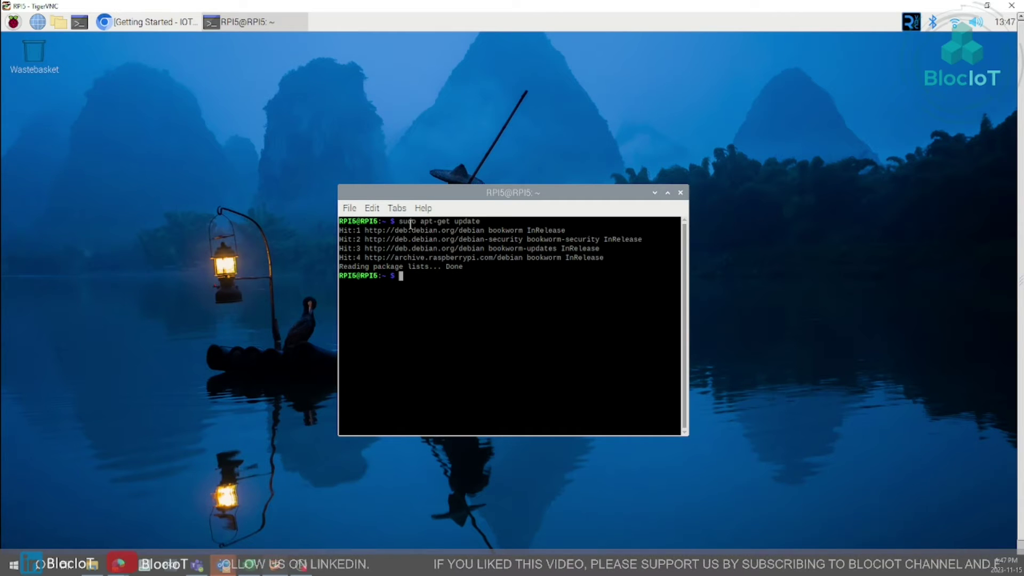
{"action": "type", "text": "sudo a"}
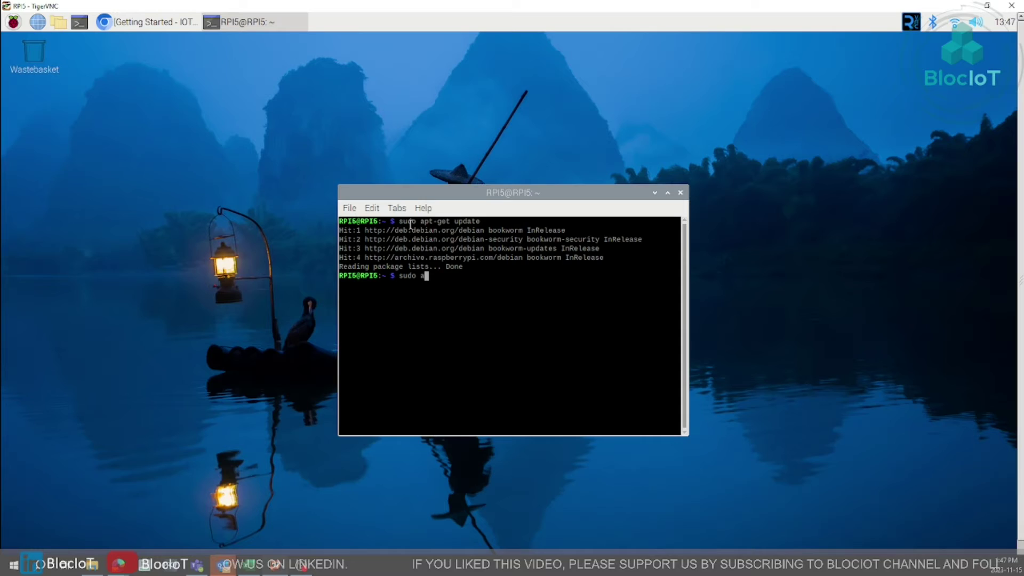
{"action": "type", "text": "pt-get upg"}
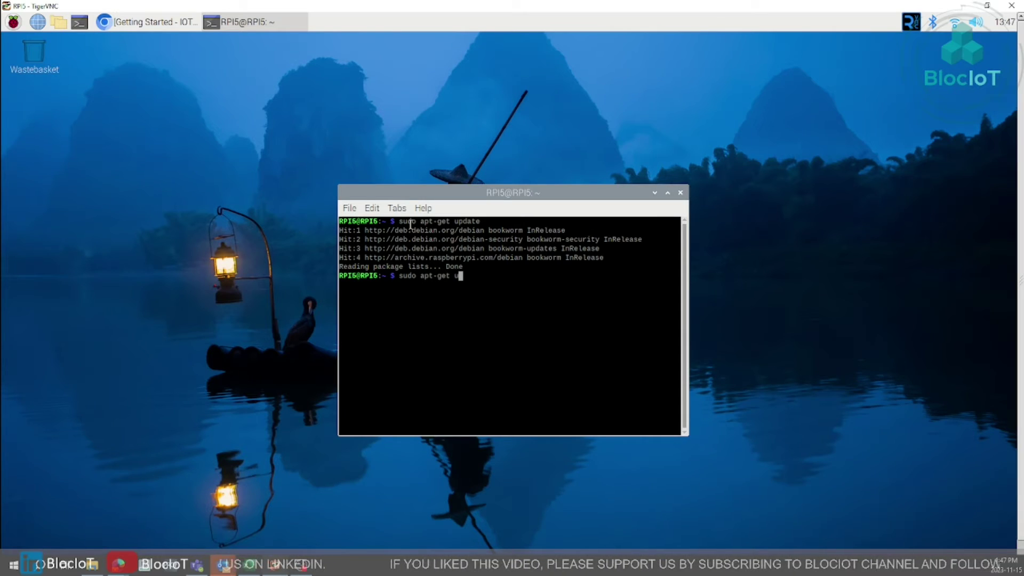
{"action": "type", "text": "rade"}
{"action": "key", "text": "Return"}
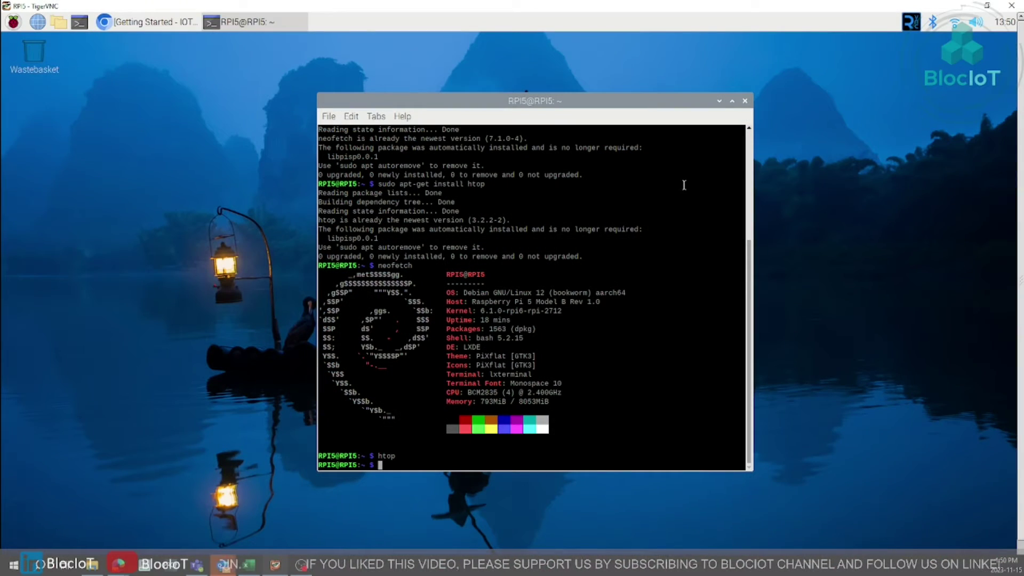
Step: Close the terminal and return to Chromium's IOTstack Getting Started page, selecting its address
{"action": "left_click", "coordinate": [747, 103]}
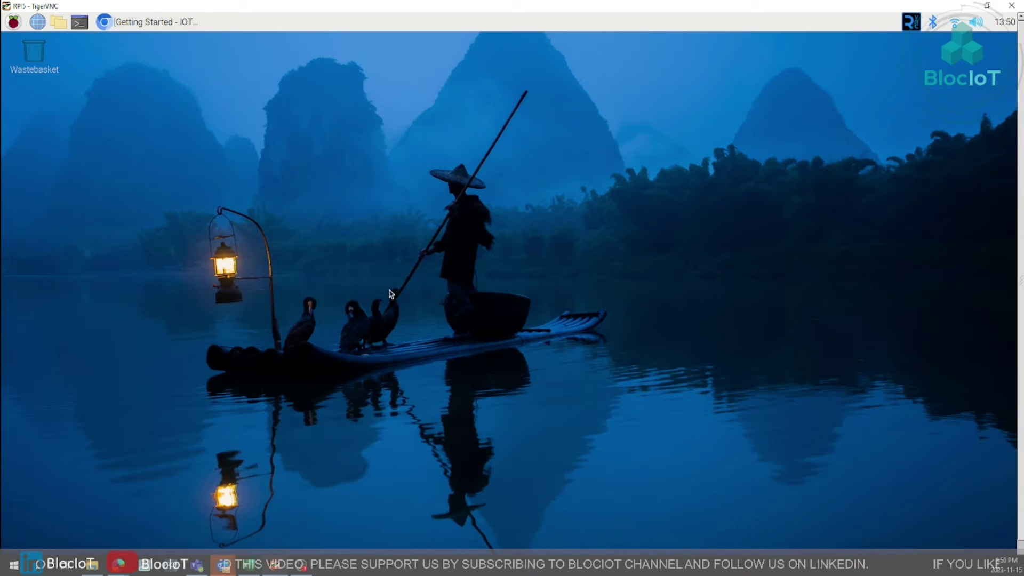
{"action": "left_click", "coordinate": [145, 26]}
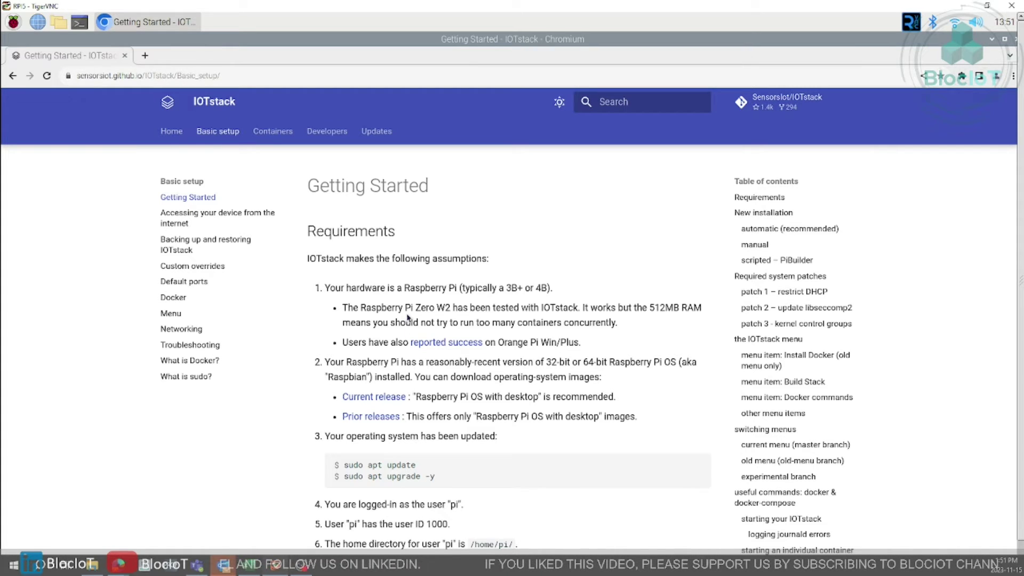
{"action": "key", "text": "ctrl+l"}
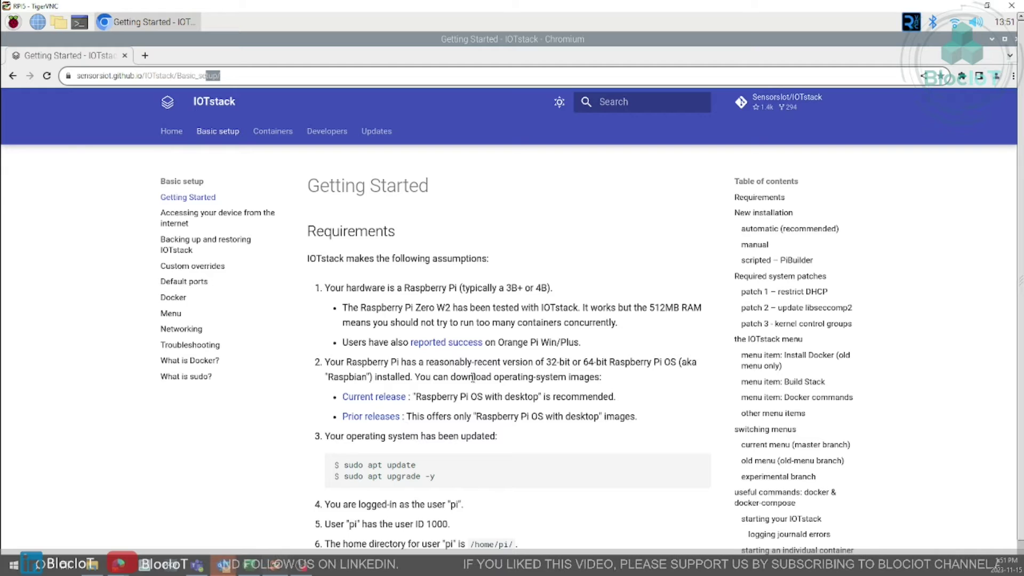
{"action": "key", "text": "shift+Left"}
{"action": "key", "text": "shift+Left"}
{"action": "key", "text": "shift+Left"}
{"action": "key", "text": "shift+Left"}
{"action": "key", "text": "shift+Left"}
{"action": "key", "text": "shift+Left"}
{"action": "key", "text": "shift+Left"}
{"action": "key", "text": "shift+Left"}
{"action": "key", "text": "shift+Left"}
{"action": "key", "text": "shift+Left"}
{"action": "key", "text": "shift+Left"}
{"action": "key", "text": "shift+Left"}
{"action": "key", "text": "shift+Left"}
{"action": "key", "text": "shift+Left"}
{"action": "key", "text": "shift+Left"}
{"action": "key", "text": "shift+Left"}
{"action": "key", "text": "shift+Left"}
{"action": "key", "text": "shift+Left"}
{"action": "scroll", "coordinate": [501, 386], "scroll_direction": "down", "scroll_amount": 3}
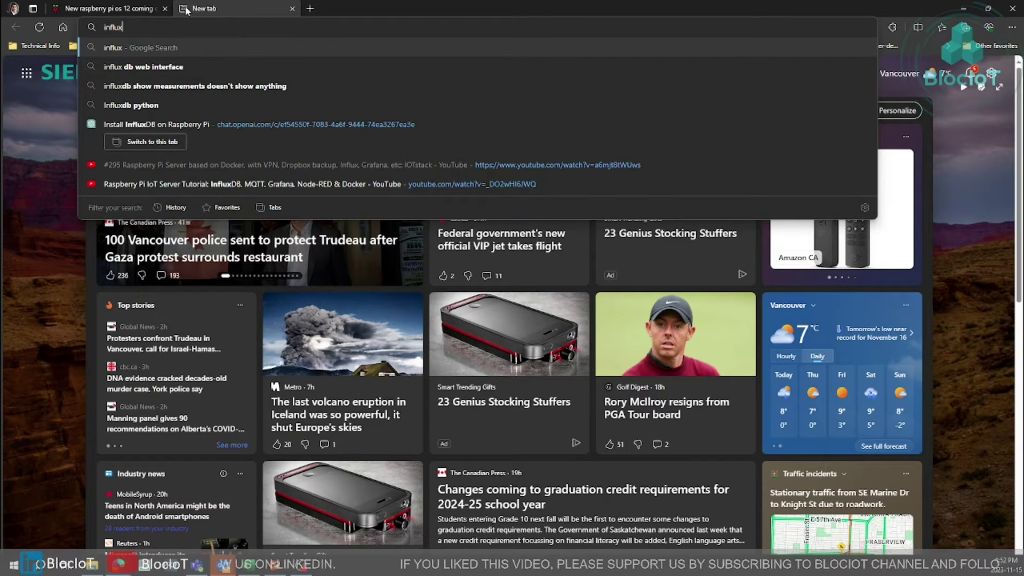
Step: Search influxdb and open the InfluxDB Open Source vs InfluxDB 3.0 comparison page
{"action": "key", "text": "Return"}
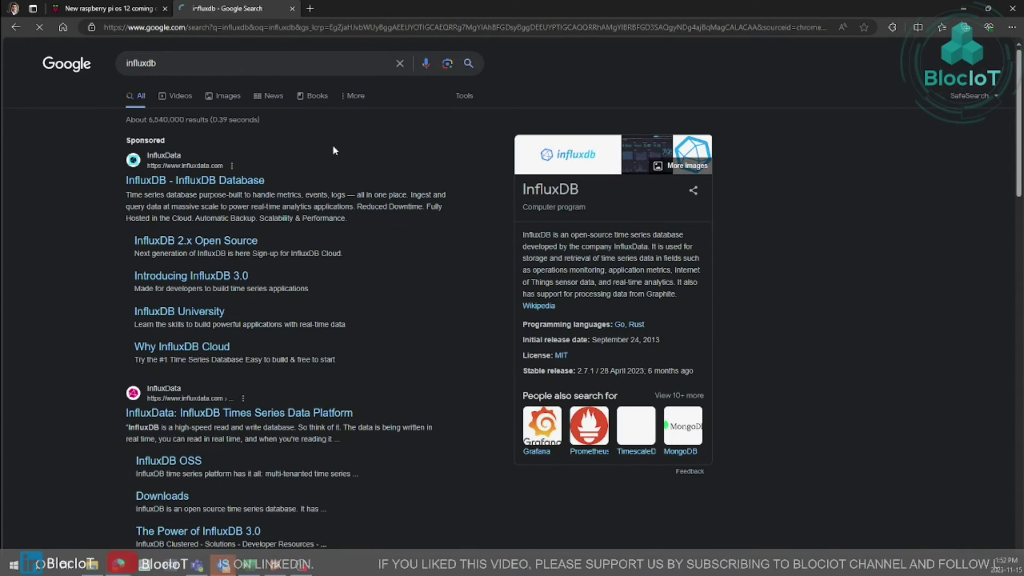
{"action": "left_click", "coordinate": [232, 181]}
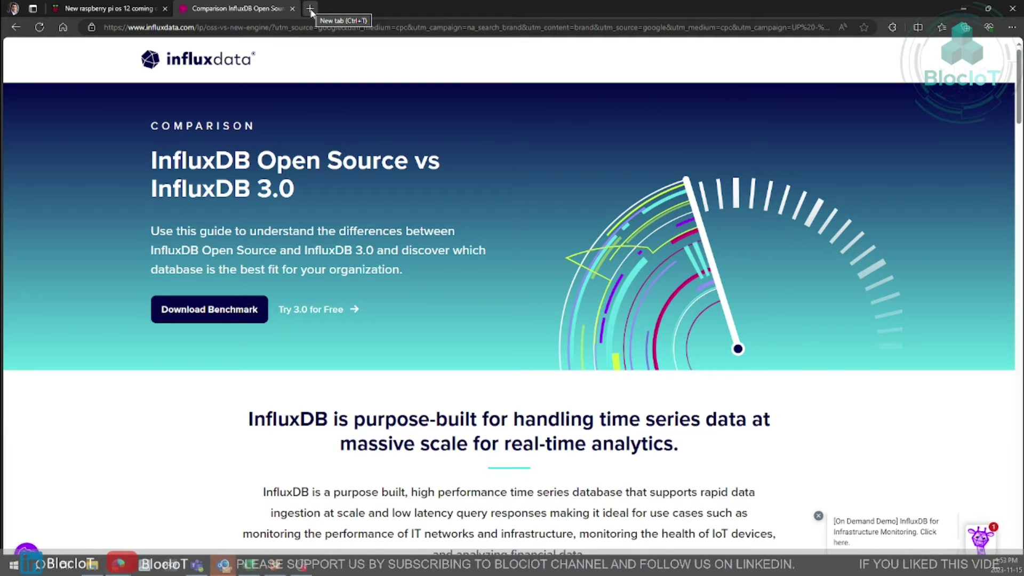
Step: In a new tab, search grafana and open the Grafana Labs homepage
{"action": "left_click", "coordinate": [311, 10]}
{"action": "type", "text": "graf"}
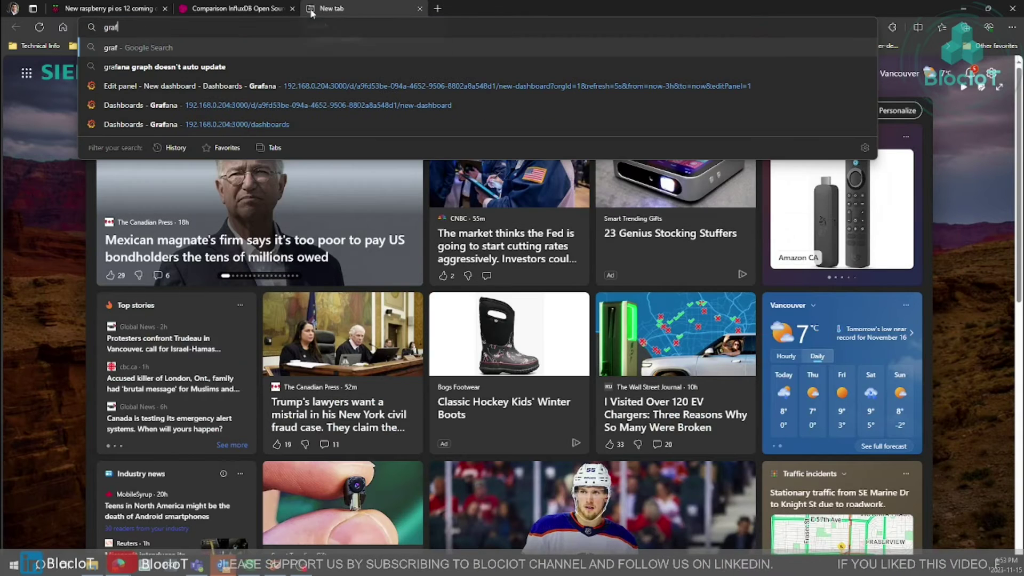
{"action": "type", "text": "ana"}
{"action": "key", "text": "Return"}
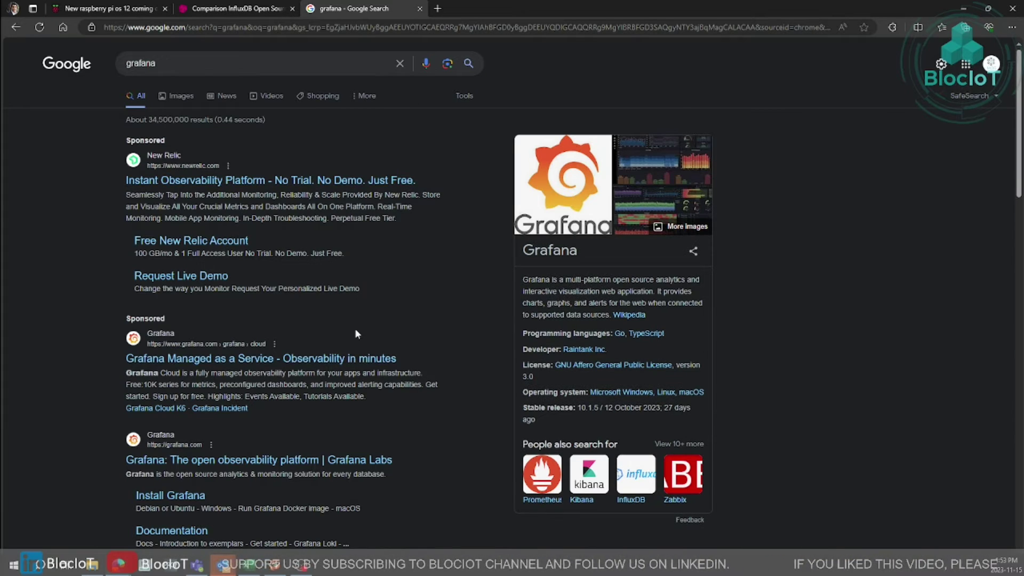
{"action": "scroll", "coordinate": [289, 375], "scroll_direction": "down", "scroll_amount": 2}
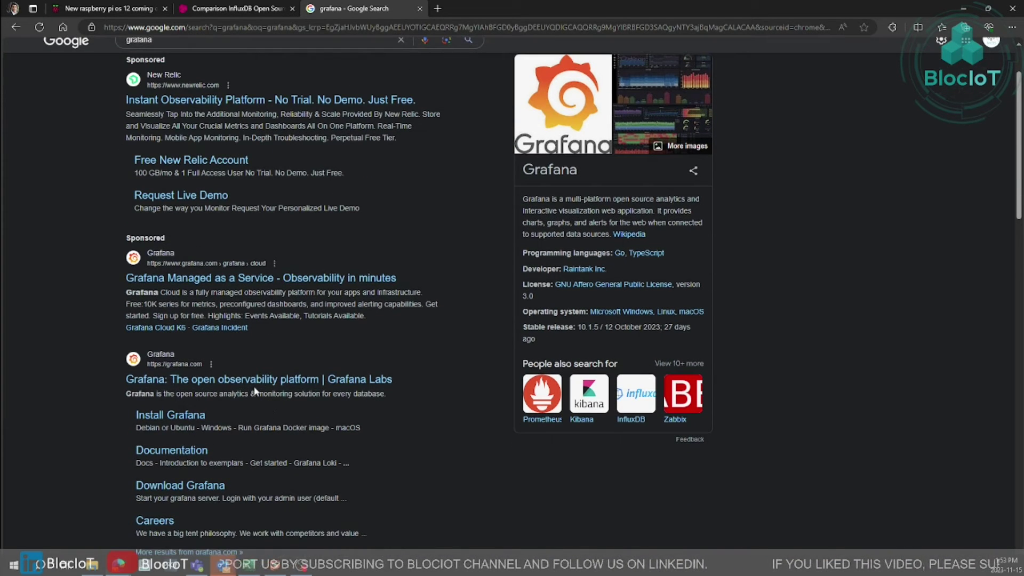
{"action": "left_click", "coordinate": [255, 383]}
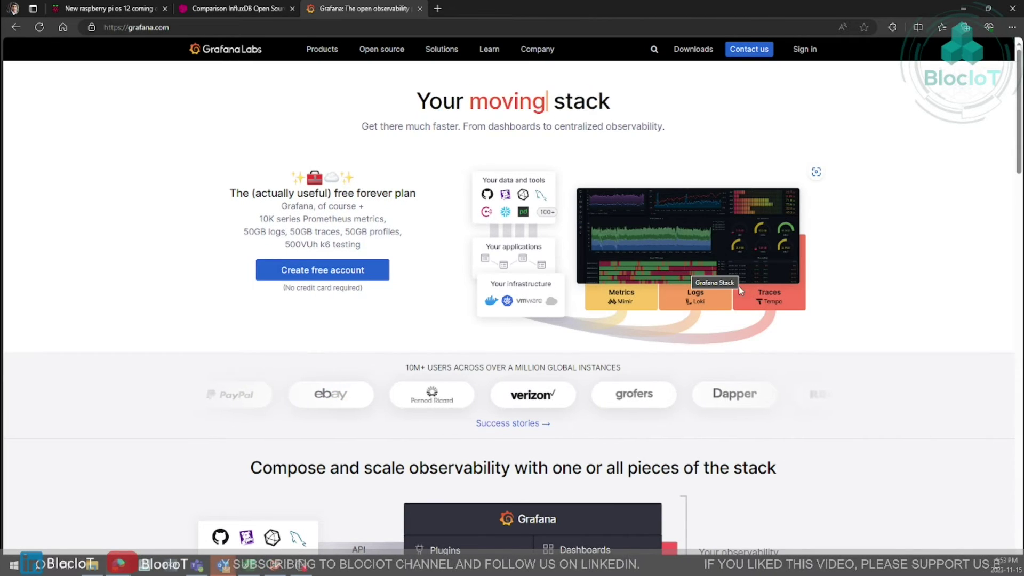
{"action": "scroll", "coordinate": [601, 276], "scroll_direction": "down", "scroll_amount": 3}
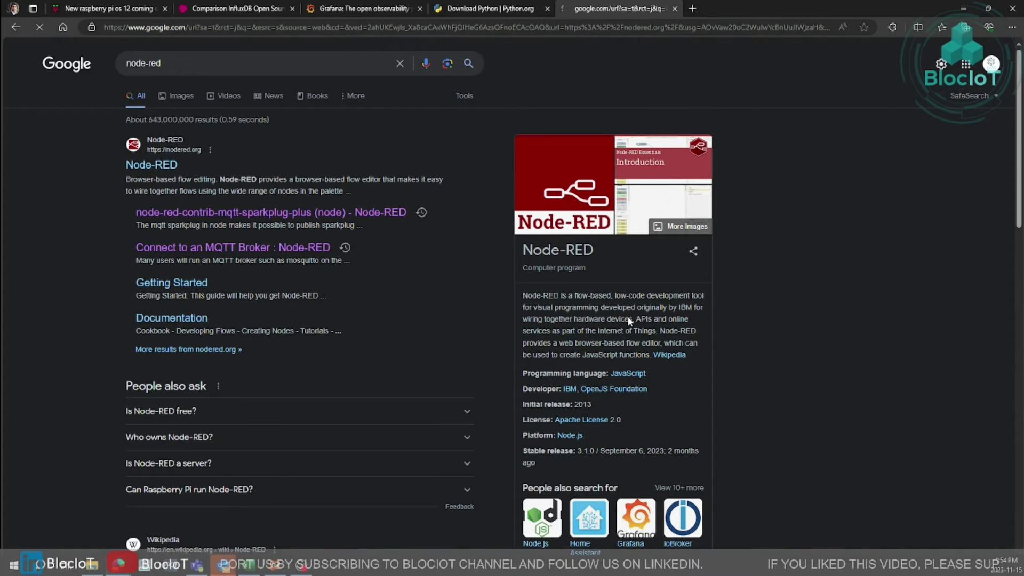
Step: Scroll the nodered.org homepage to Get Started, showing the run-locally, device and cloud options
{"action": "scroll", "coordinate": [595, 366], "scroll_direction": "down", "scroll_amount": 5}
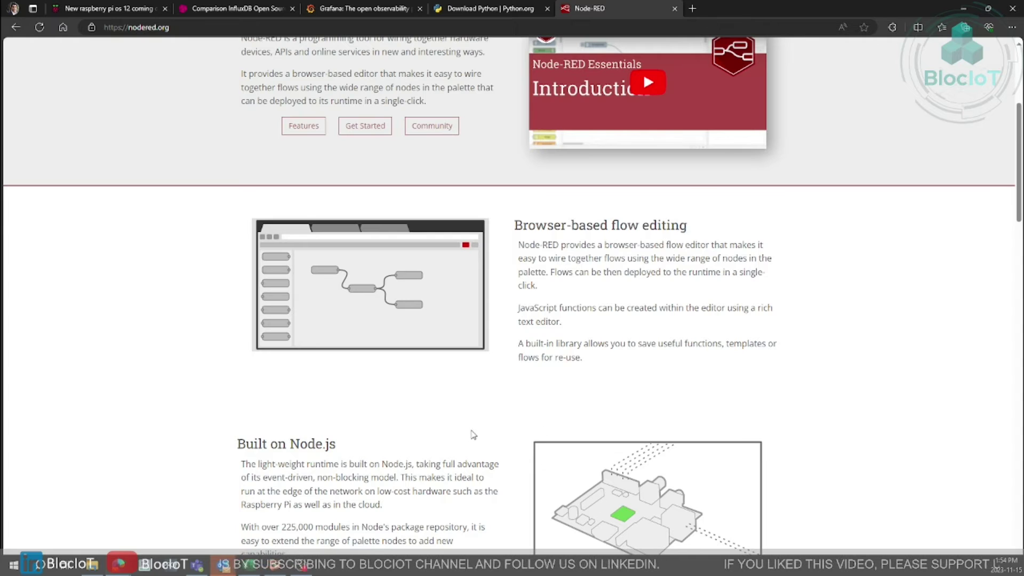
{"action": "scroll", "coordinate": [473, 435], "scroll_direction": "down", "scroll_amount": 2}
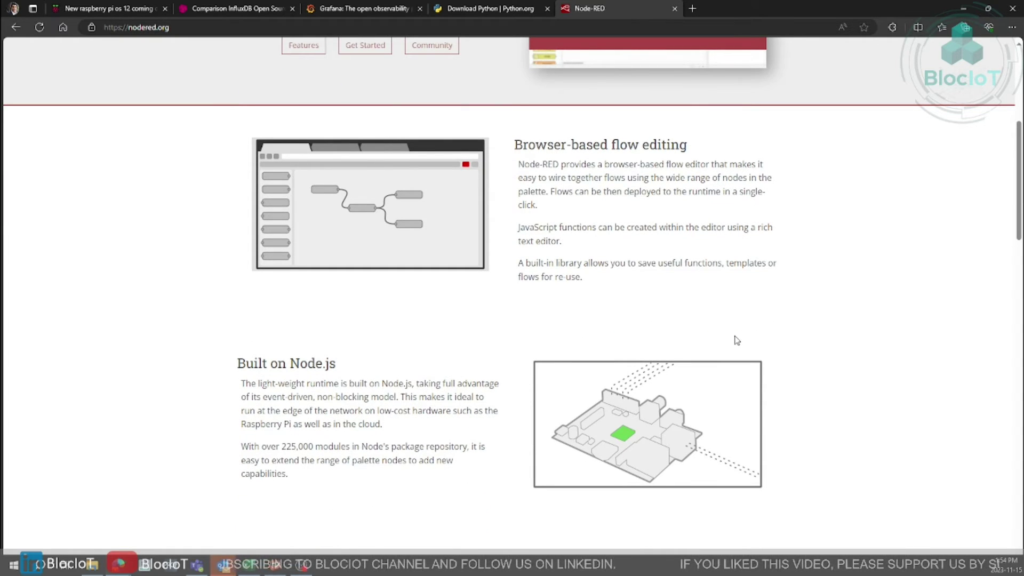
{"action": "scroll", "coordinate": [718, 300], "scroll_direction": "down", "scroll_amount": 15}
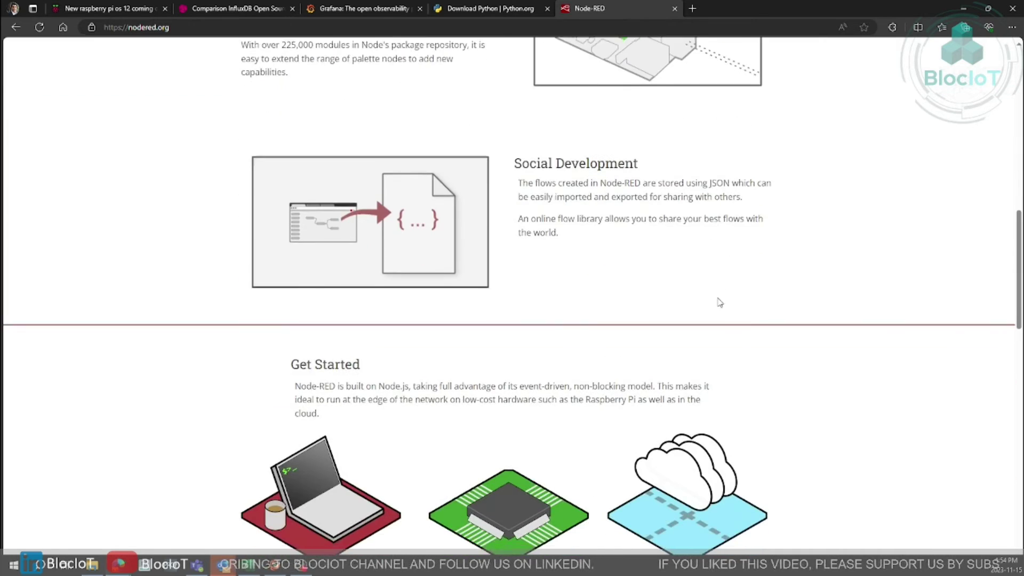
{"action": "scroll", "coordinate": [715, 311], "scroll_direction": "up", "scroll_amount": 2}
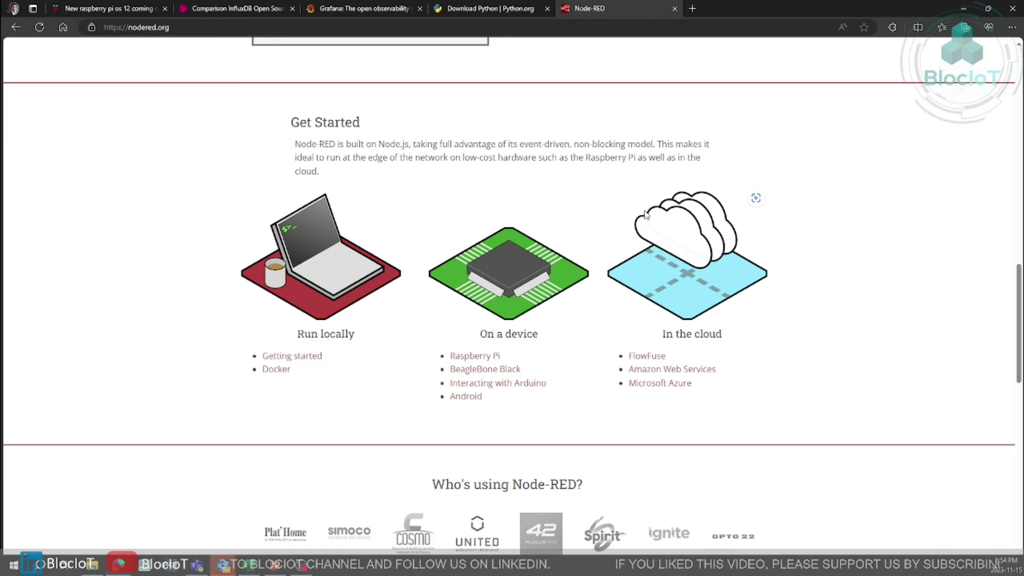
Step: Return to the Pi's Chromium and scroll the IOTstack guide to its automatic install steps
{"action": "key", "text": "alt+Tab"}
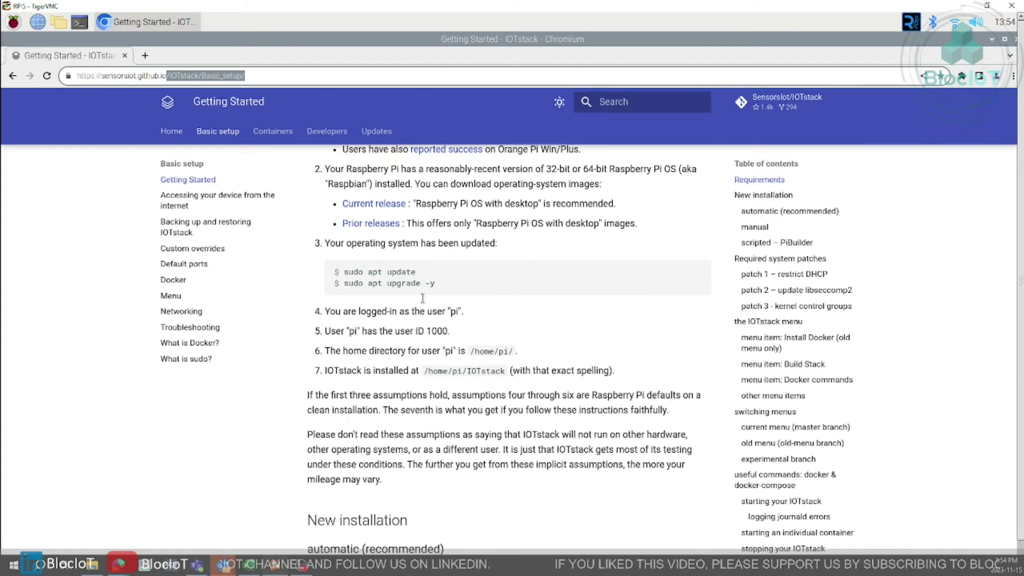
{"action": "scroll", "coordinate": [403, 309], "scroll_direction": "down", "scroll_amount": 1}
{"action": "scroll", "coordinate": [403, 310], "scroll_direction": "down", "scroll_amount": 1}
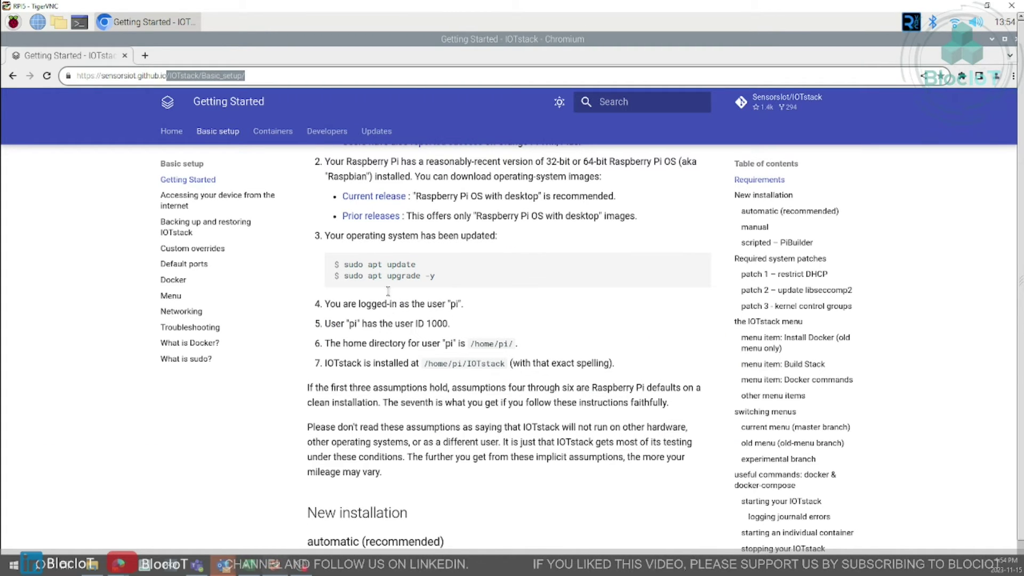
{"action": "scroll", "coordinate": [395, 307], "scroll_direction": "down", "scroll_amount": 1}
{"action": "scroll", "coordinate": [390, 305], "scroll_direction": "down", "scroll_amount": 1}
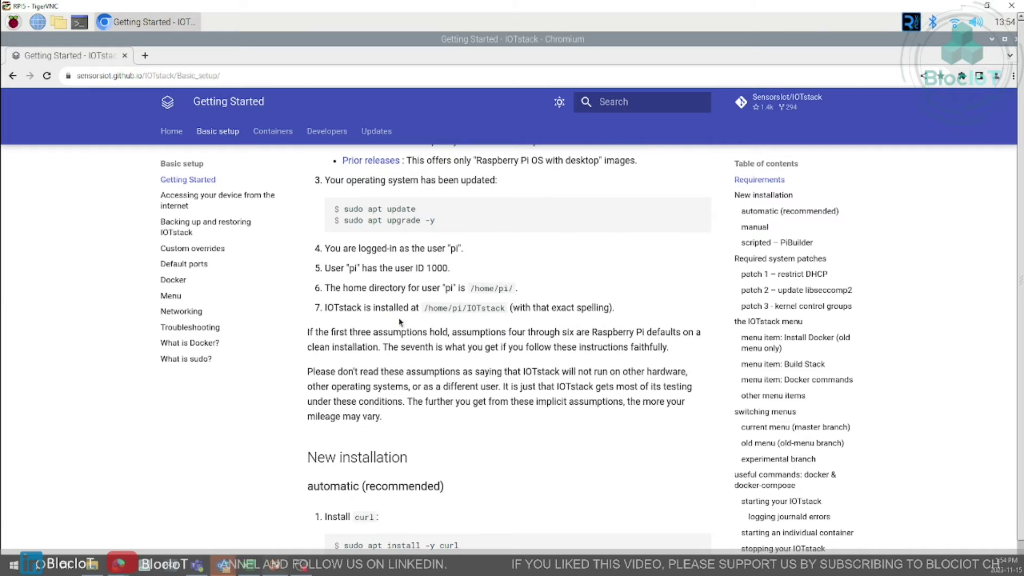
{"action": "scroll", "coordinate": [448, 374], "scroll_direction": "down", "scroll_amount": 1}
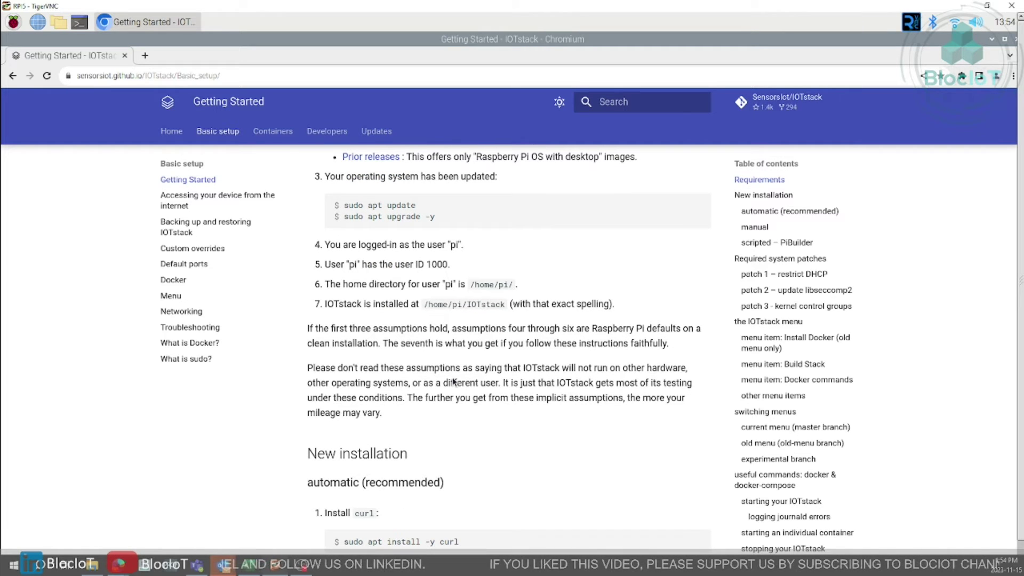
{"action": "scroll", "coordinate": [465, 390], "scroll_direction": "down", "scroll_amount": 1}
{"action": "scroll", "coordinate": [545, 417], "scroll_direction": "down", "scroll_amount": 1}
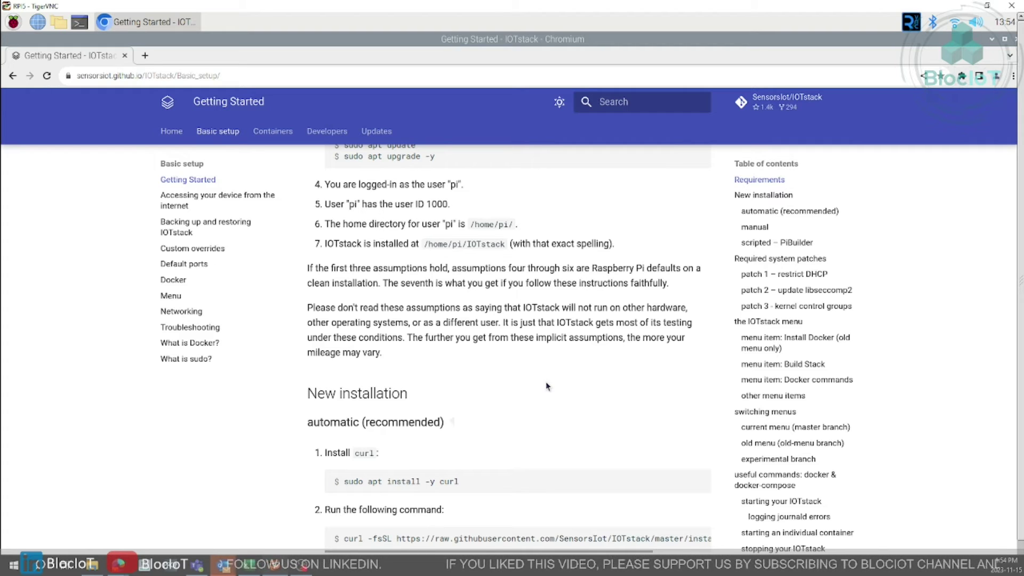
{"action": "scroll", "coordinate": [545, 382], "scroll_direction": "down", "scroll_amount": 2}
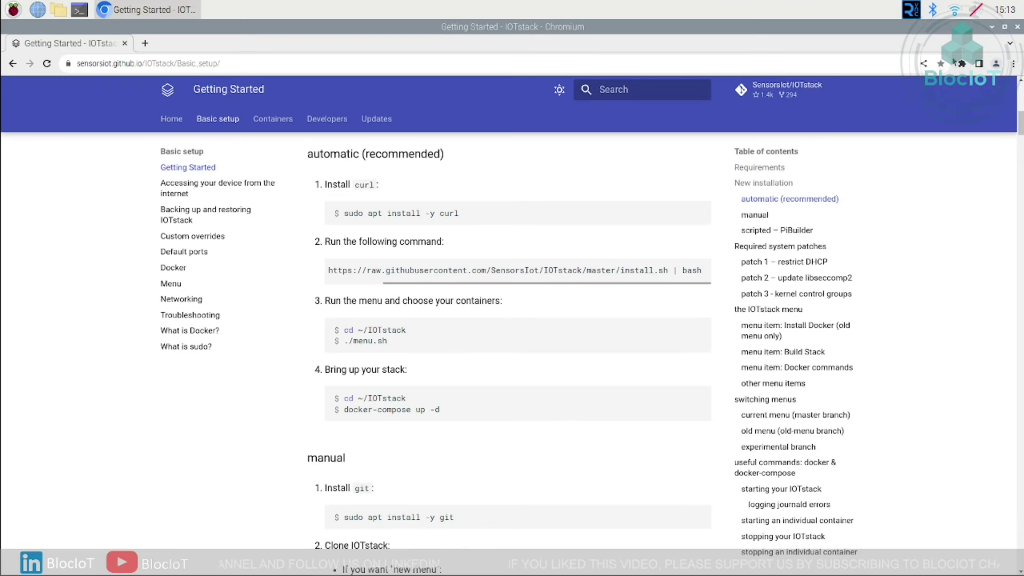
Step: Open a terminal on the Pi and run sudo apt-get install curl
{"action": "left_click", "coordinate": [992, 27]}
{"action": "left_click", "coordinate": [80, 10]}
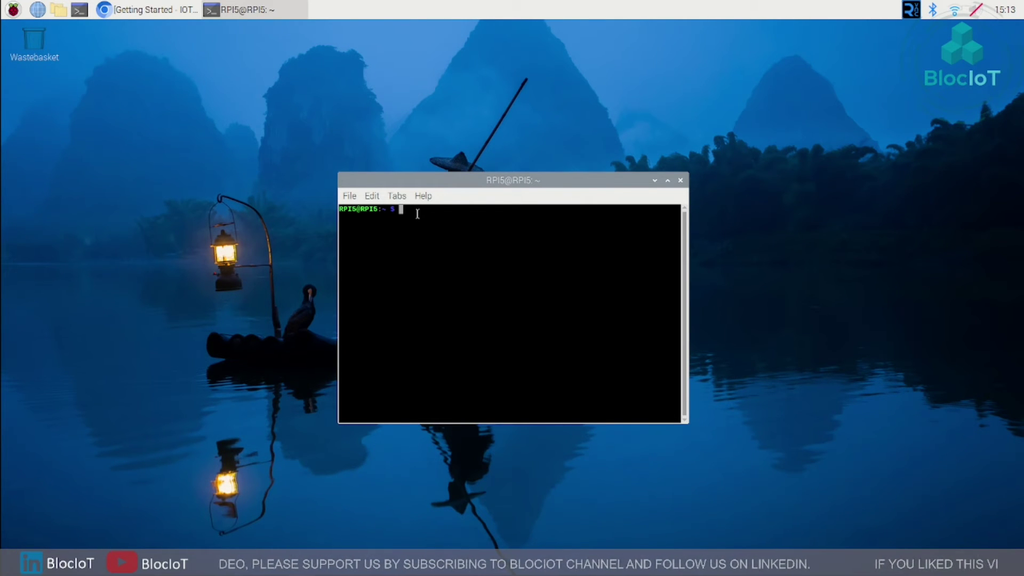
{"action": "type", "text": "sudo apt-get install curl"}
{"action": "key", "text": "Return"}
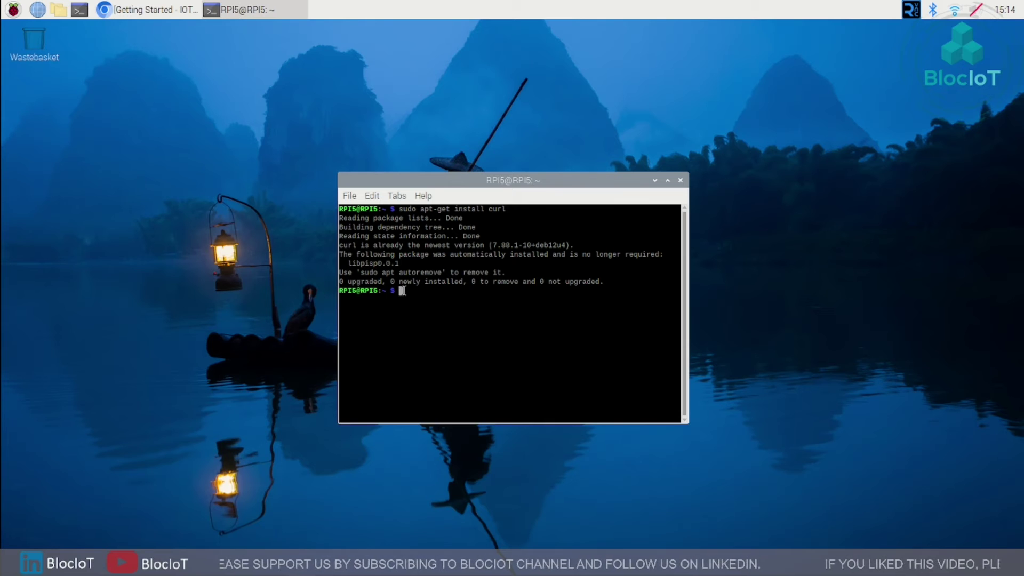
Step: Paste the curl install.sh | bash command and run the IOTstack install script
{"action": "right_click", "coordinate": [402, 291]}
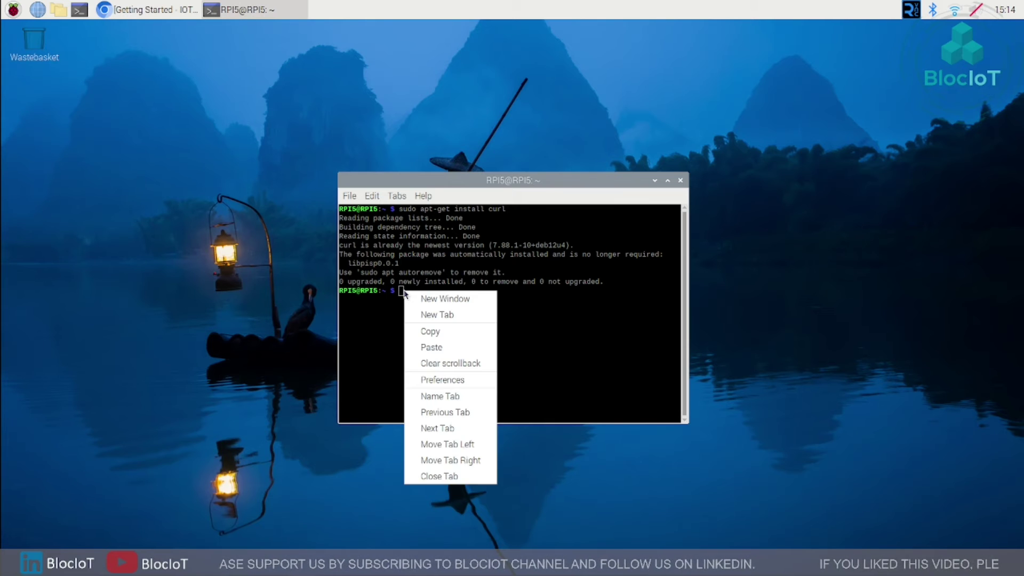
{"action": "left_click", "coordinate": [443, 346]}
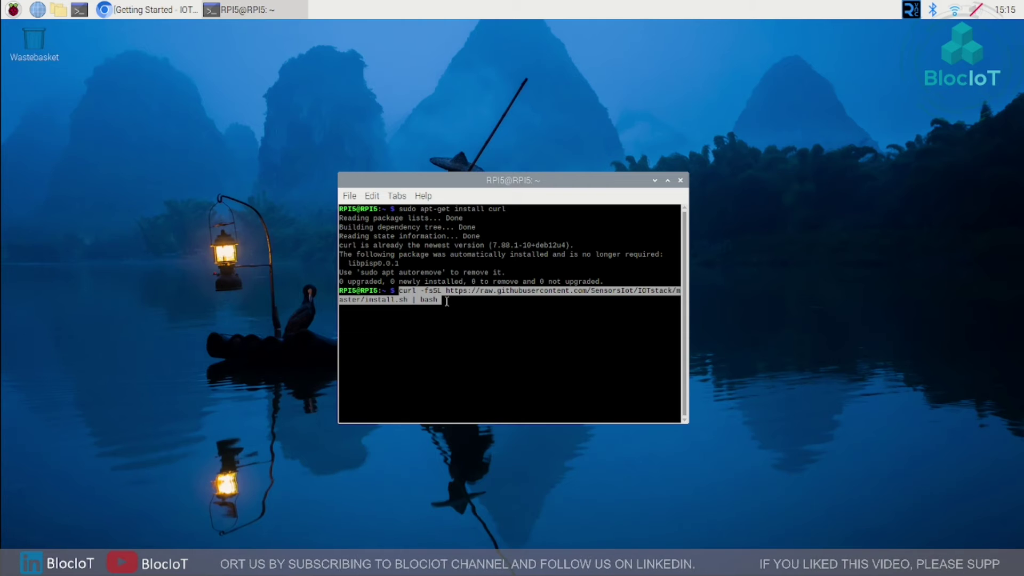
{"action": "key", "text": "Return"}
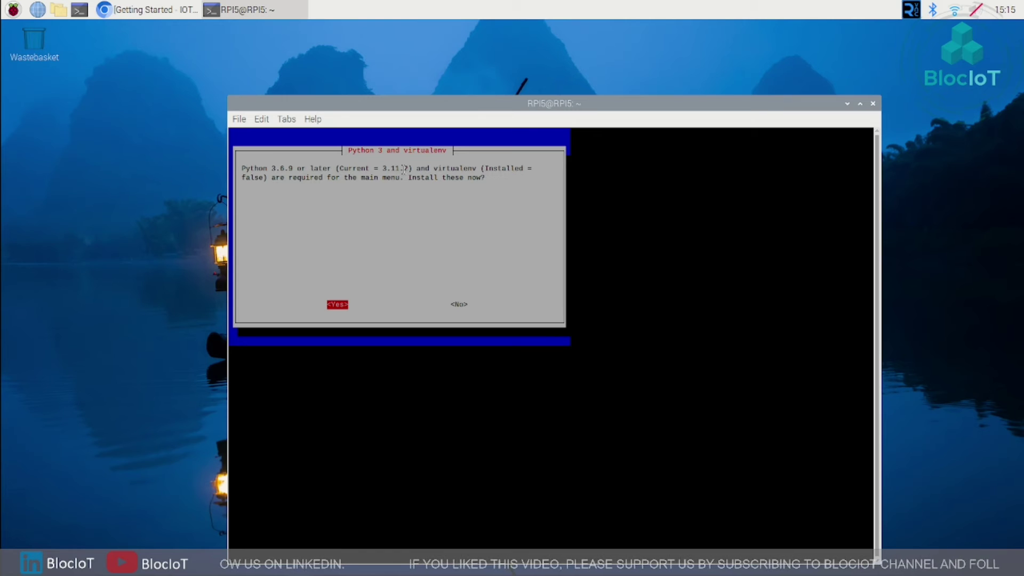
Step: Accept installing Python 3 with virtualenv, then Docker and Docker-Compose
{"action": "key", "text": "Return"}
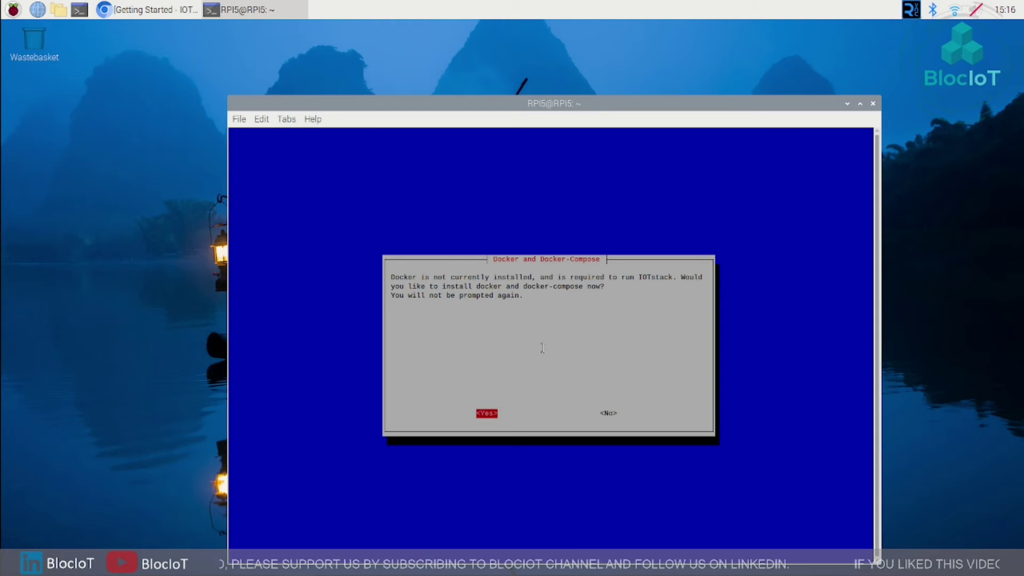
{"action": "key", "text": "Return"}
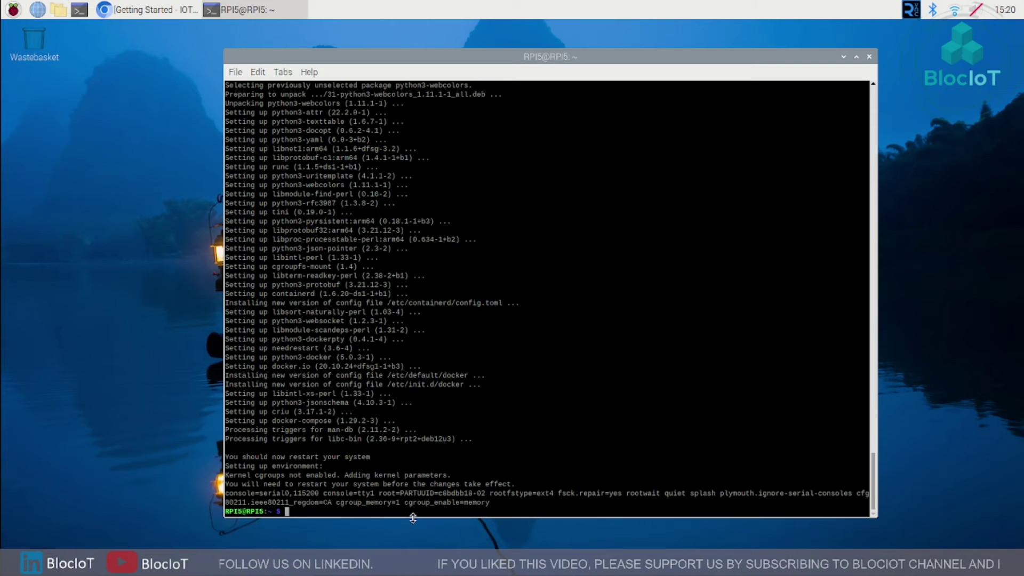
Step: Change to ~/IOTstack and launch ./menu.sh to open the IOTstack Main Menu
{"action": "type", "text": "cd "}
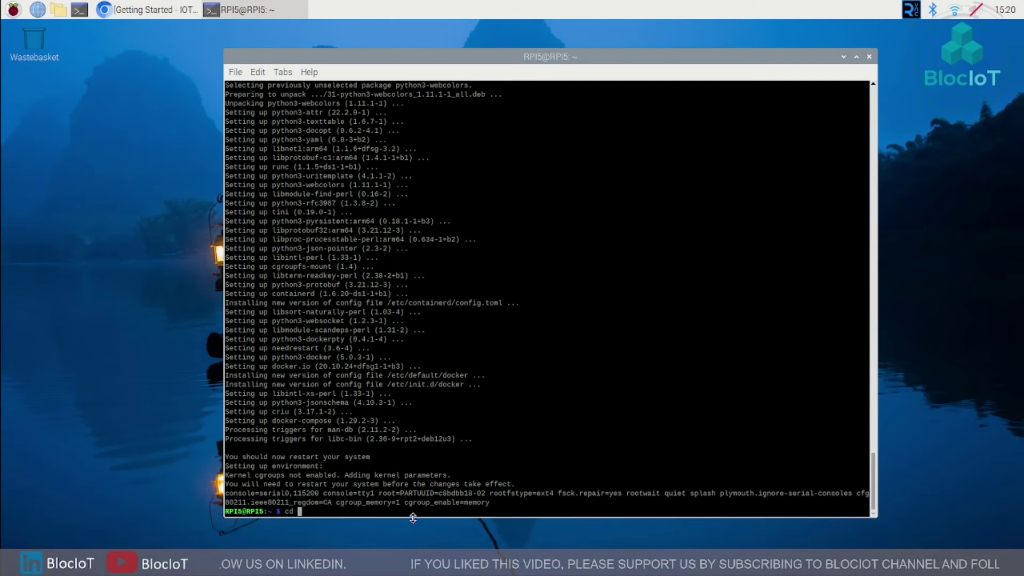
{"action": "type", "text": "~/IOTstack"}
{"action": "key", "text": "Return"}
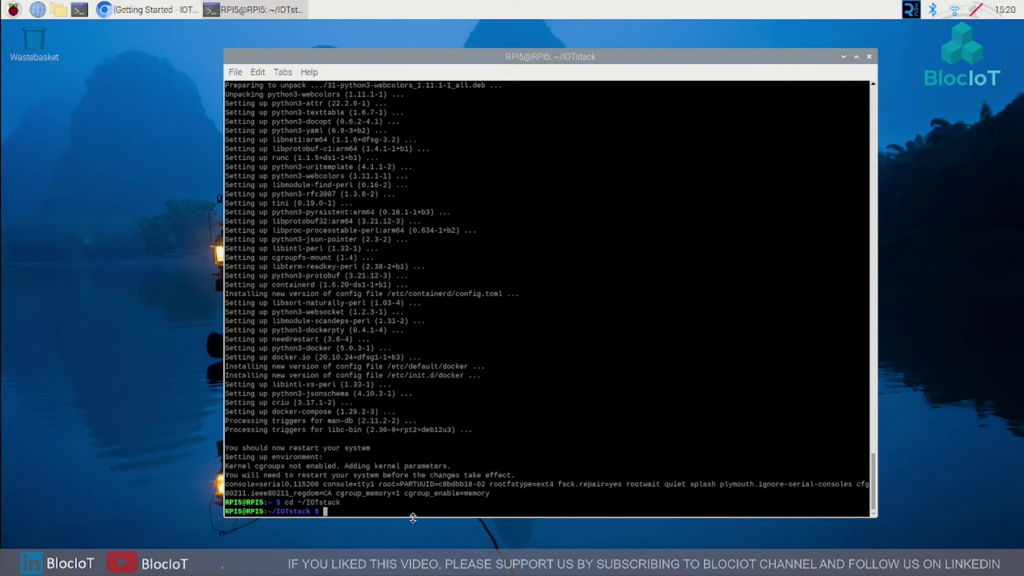
{"action": "type", "text": "./"}
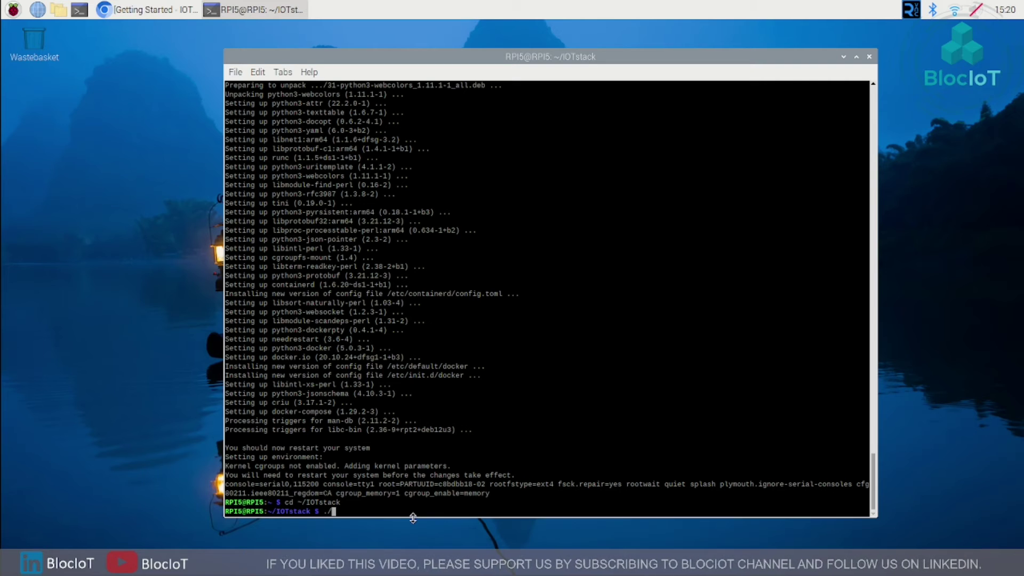
{"action": "type", "text": "menu"}
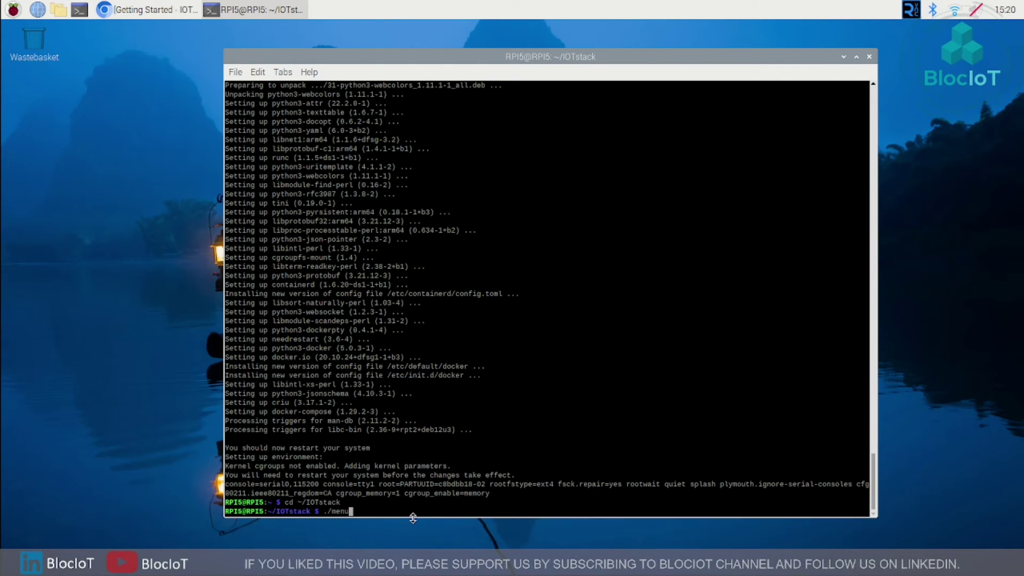
{"action": "key", "text": "Return"}
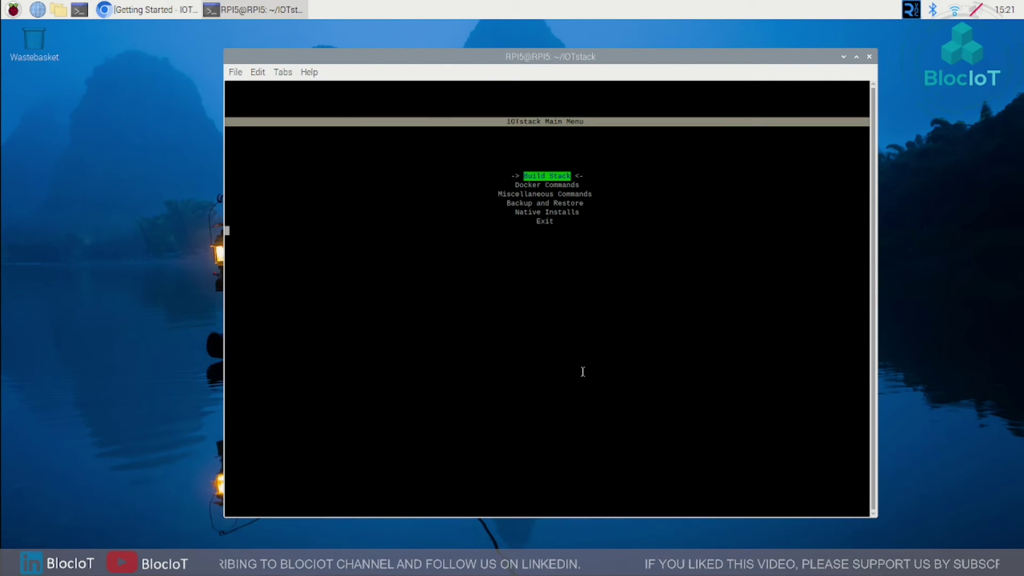
{"action": "key", "text": "Down"}
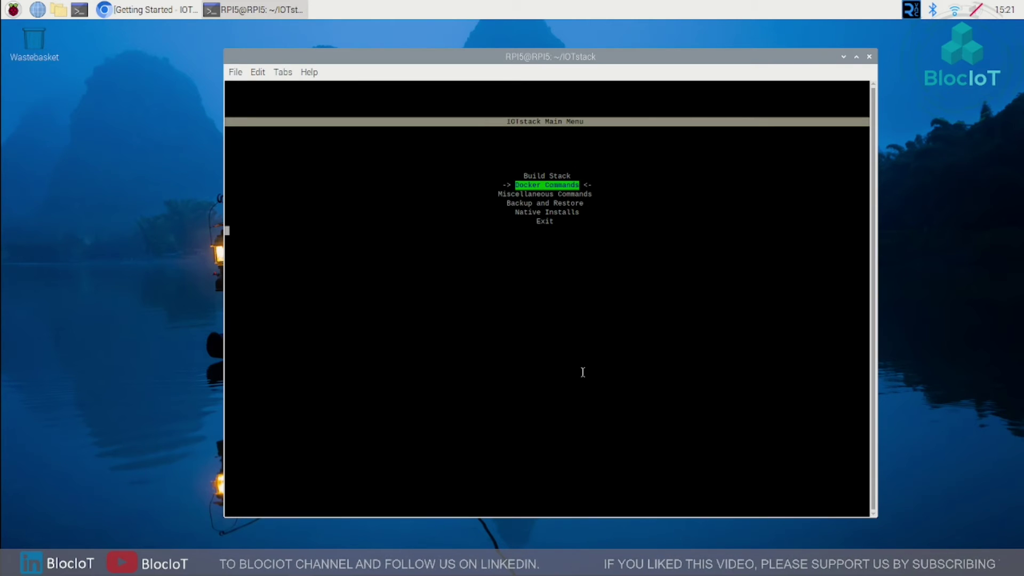
Step: Open the build container list and select grafana and influxdb
{"action": "key", "text": "Up"}
{"action": "key", "text": "Return"}
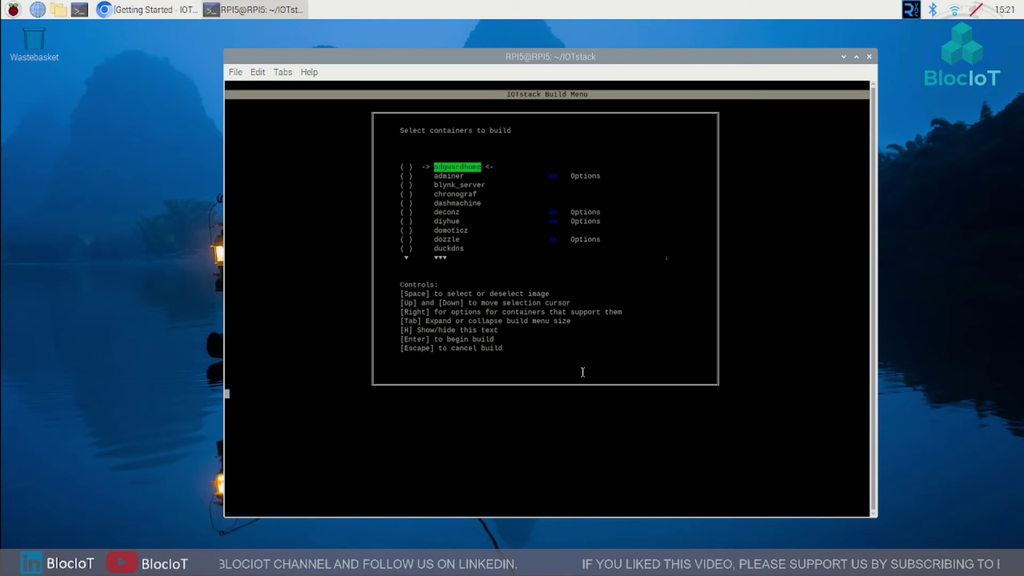
{"action": "key", "text": "Down"}
{"action": "key", "text": "Down"}
{"action": "key", "text": "Down"}
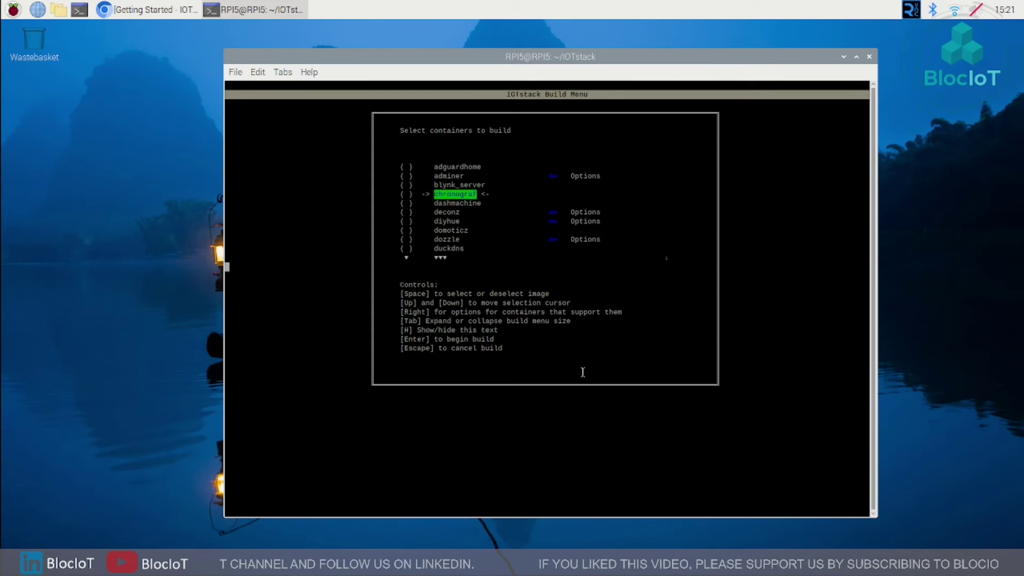
{"action": "key", "text": "Down"}
{"action": "key", "text": "Down"}
{"action": "key", "text": "Down"}
{"action": "key", "text": "Down"}
{"action": "key", "text": "Down"}
{"action": "key", "text": "Down"}
{"action": "key", "text": "Down"}
{"action": "key", "text": "Down"}
{"action": "key", "text": "Down"}
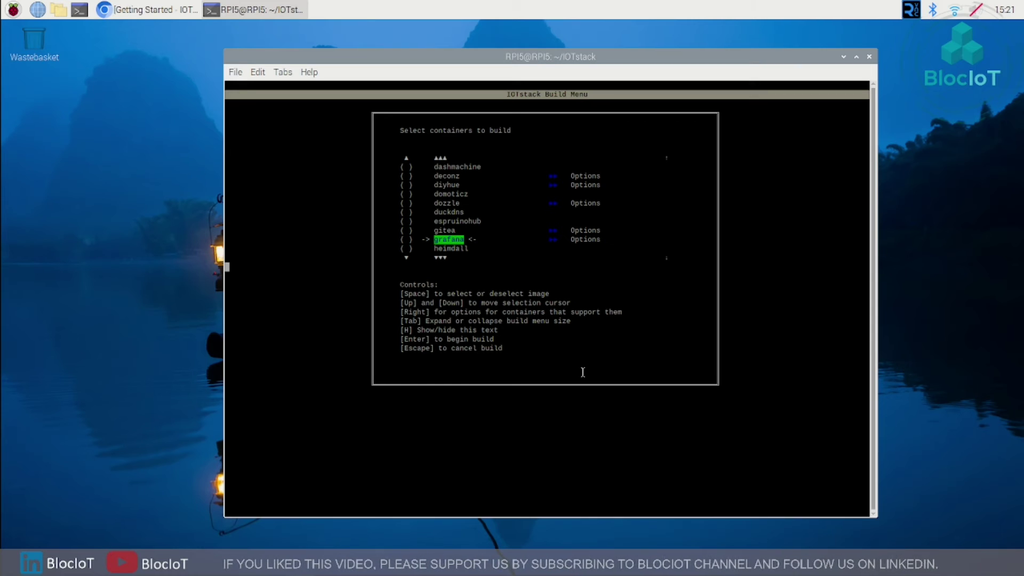
{"action": "key", "text": "space"}
{"action": "key", "text": "Down"}
{"action": "key", "text": "Down"}
{"action": "key", "text": "Down"}
{"action": "key", "text": "Down"}
{"action": "key", "text": "Down"}
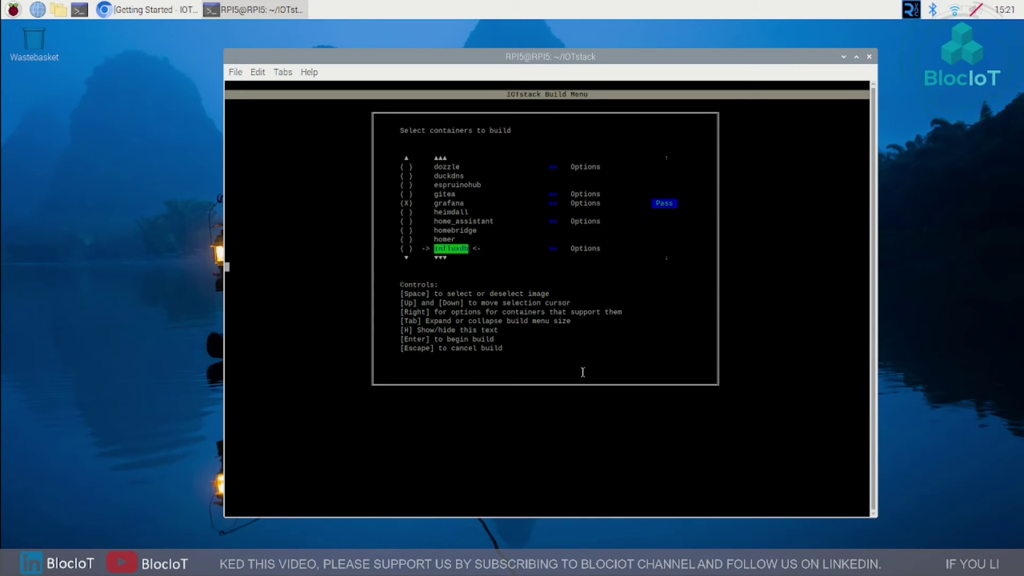
{"action": "key", "text": "space"}
Step: Mark the remaining containers, including mosquitto and nodered, and build docker-compose.yml
{"action": "key", "text": "Down"}
{"action": "key", "text": "Down"}
{"action": "key", "text": "Down"}
{"action": "key", "text": "Down"}
{"action": "key", "text": "space"}
{"action": "key", "text": "Down"}
{"action": "key", "text": "Down"}
{"action": "key", "text": "Down"}
{"action": "key", "text": "Down"}
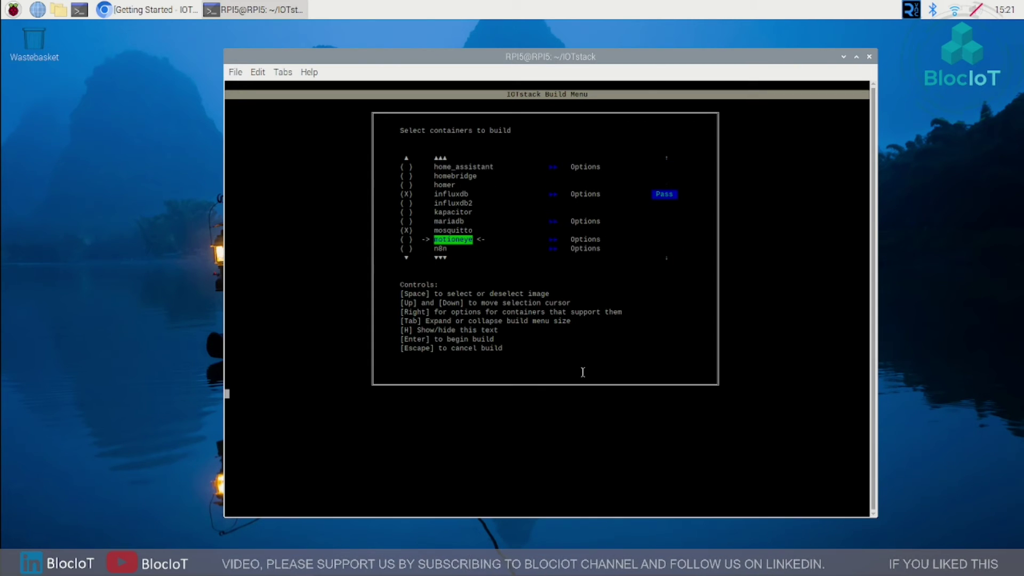
{"action": "key", "text": "space"}
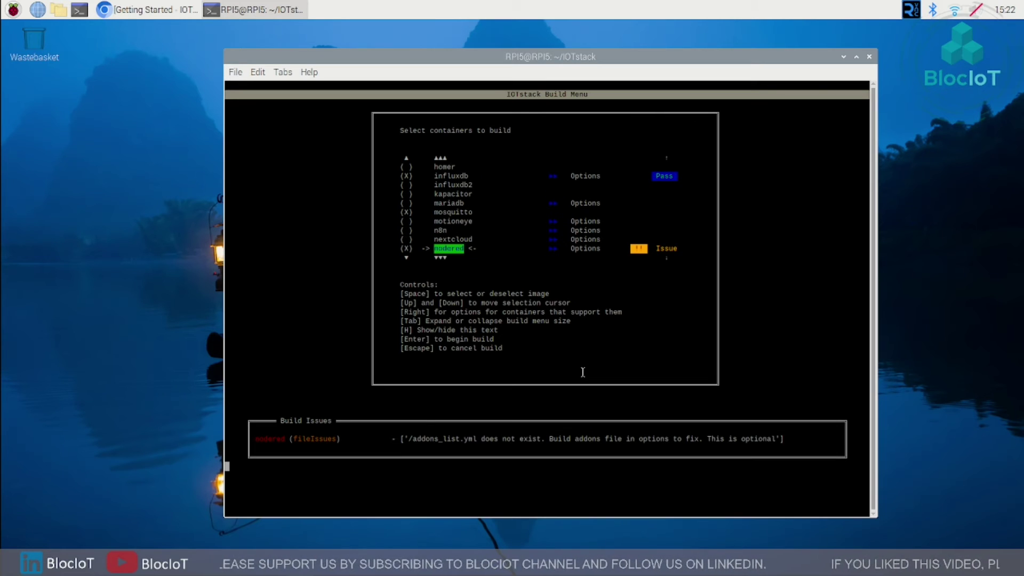
{"action": "key", "text": "Down"}
{"action": "key", "text": "Down"}
{"action": "key", "text": "Down"}
{"action": "key", "text": "Down"}
{"action": "key", "text": "Down"}
{"action": "key", "text": "Down"}
{"action": "key", "text": "Down"}
{"action": "key", "text": "Down"}
{"action": "key", "text": "Down"}
{"action": "key", "text": "Down"}
{"action": "key", "text": "Down"}
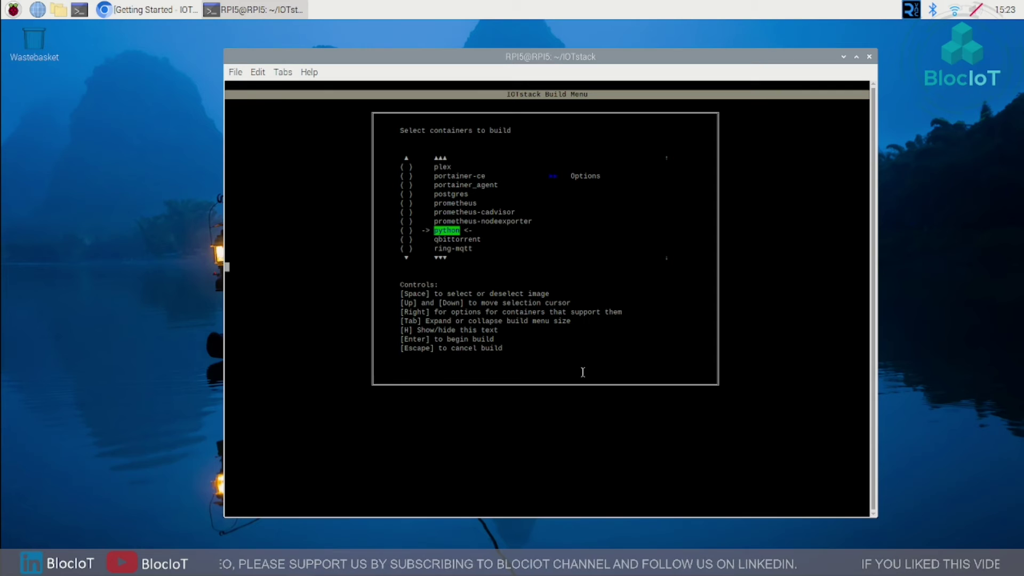
{"action": "key", "text": "Up"}
{"action": "key", "text": "Down"}
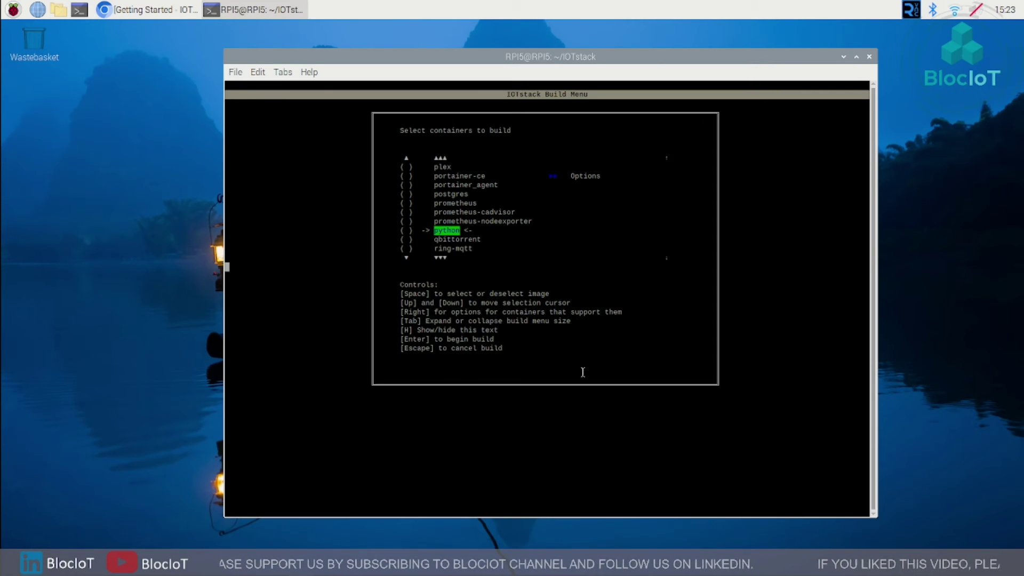
{"action": "key", "text": "Home"}
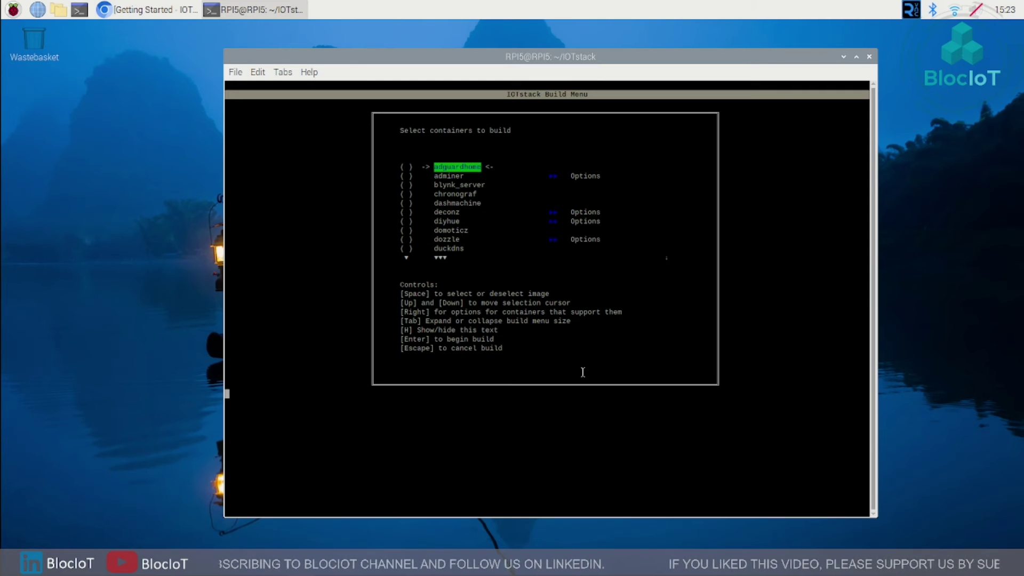
{"action": "key", "text": "Return"}
{"action": "key", "text": "Down"}
{"action": "key", "text": "Down"}
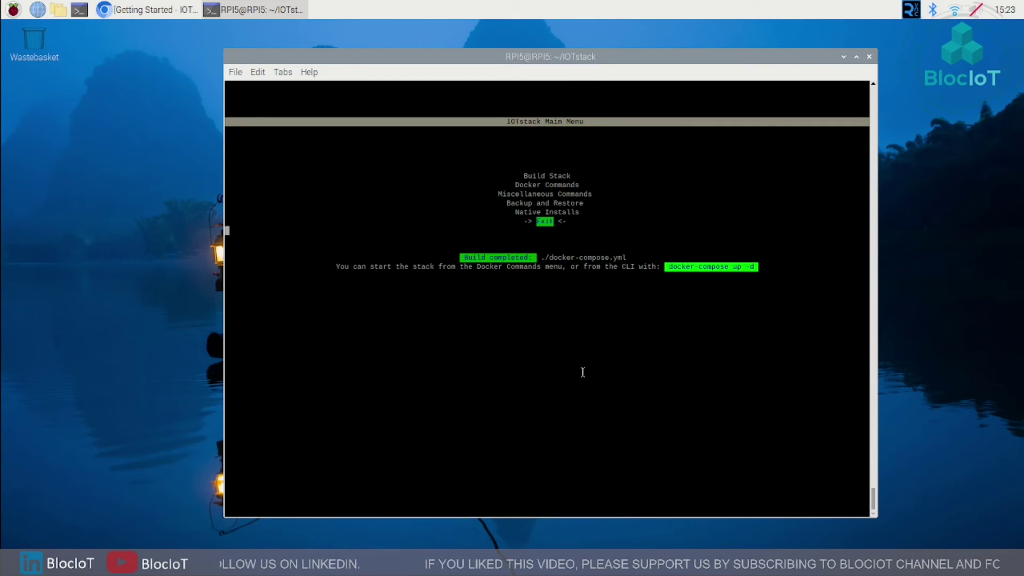
Step: Exit the IOTstack menu and enter sudo docker-compose up -d at the shell prompt
{"action": "key", "text": "Return"}
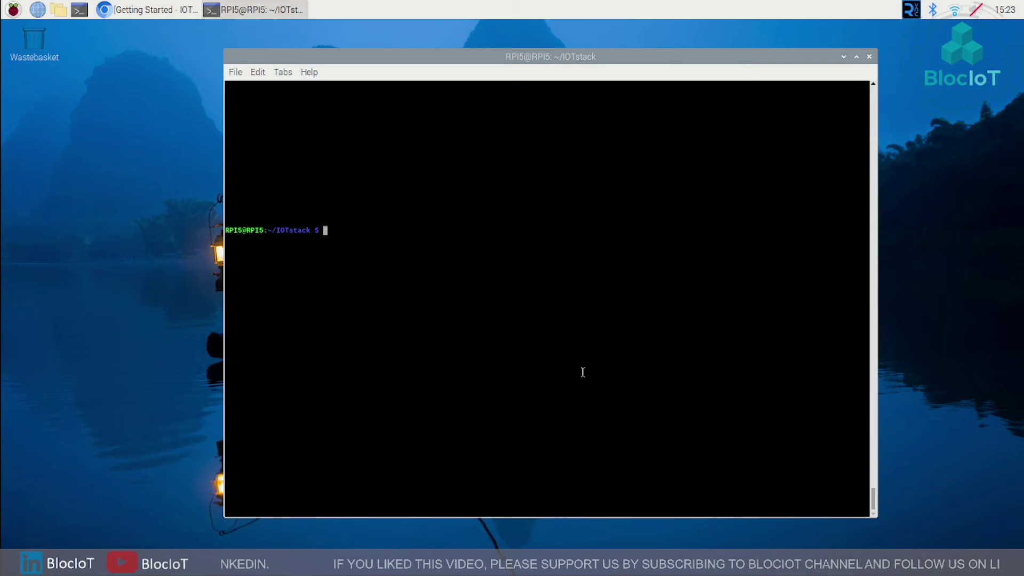
{"action": "type", "text": "Sudod d"}
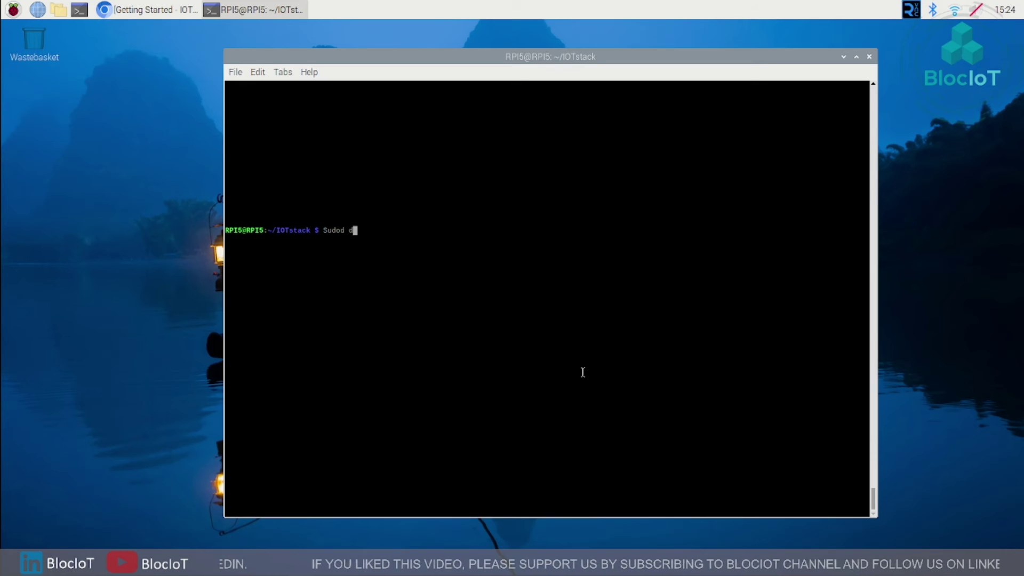
{"action": "type", "text": "ocker-co"}
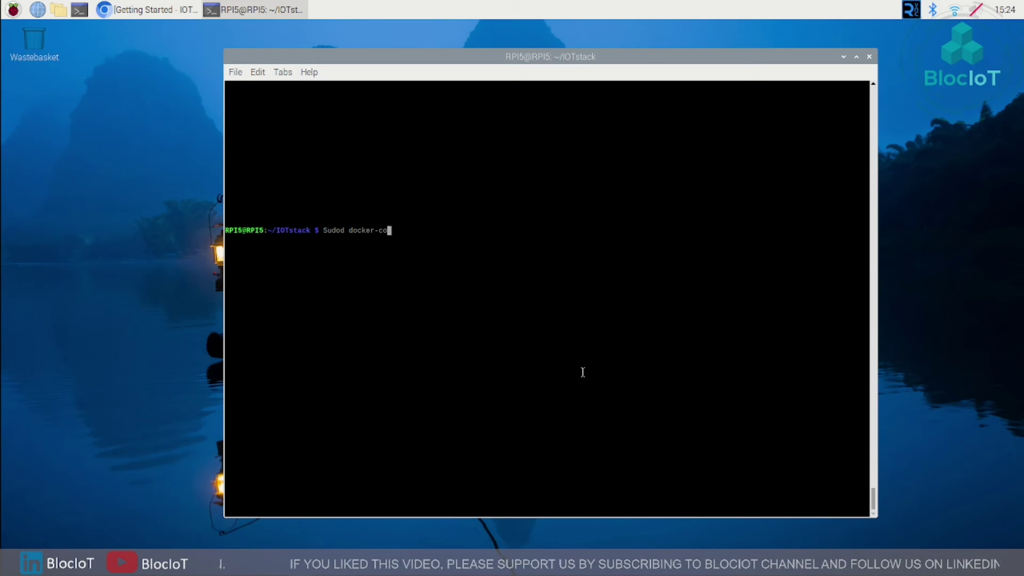
{"action": "type", "text": "mpose up "}
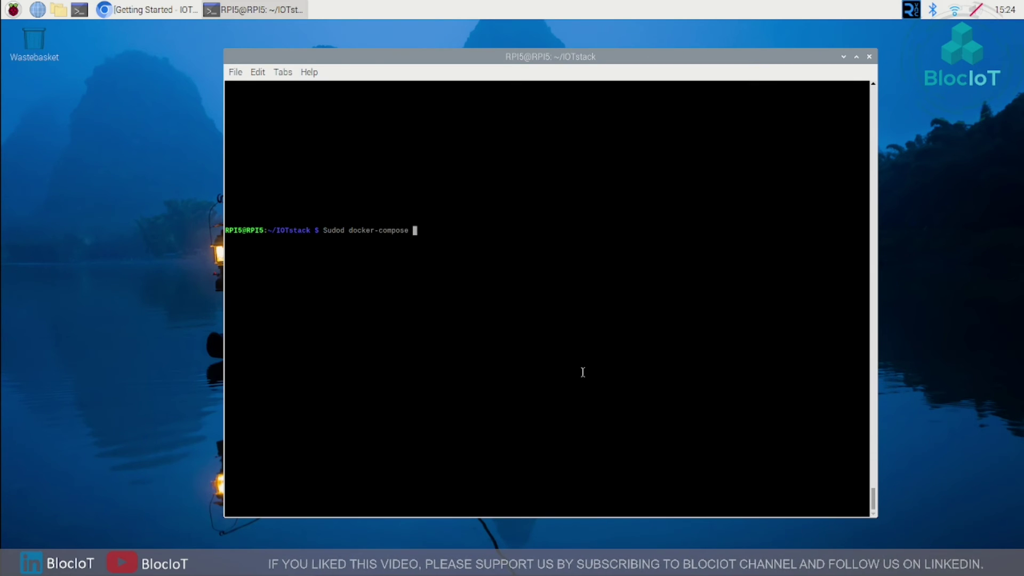
{"action": "type", "text": "-d"}
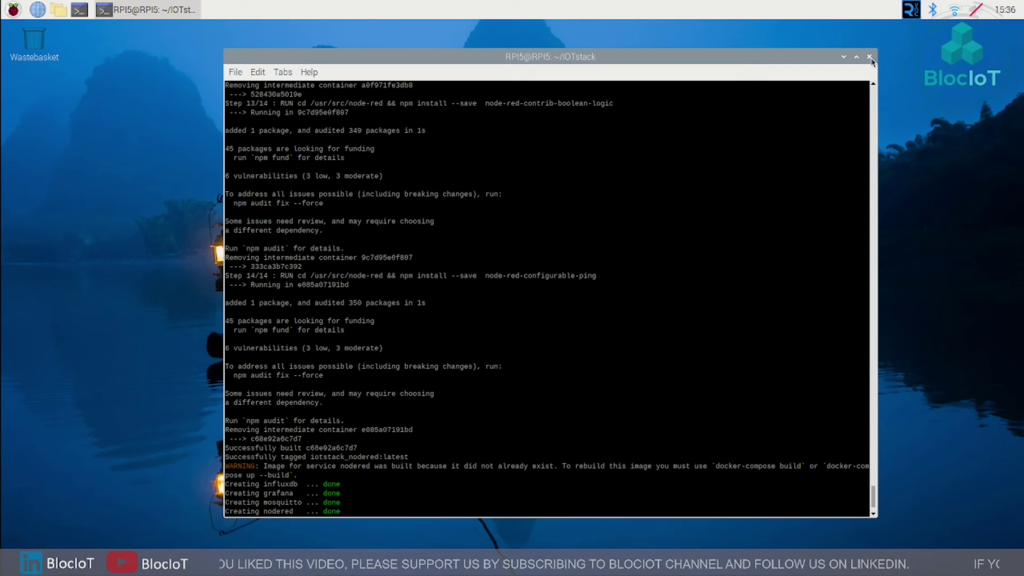
Step: Close the terminal, load Grafana at 192.168.0.104:3000 maximized, and place MQTT Explorer beside it
{"action": "left_click", "coordinate": [870, 57]}
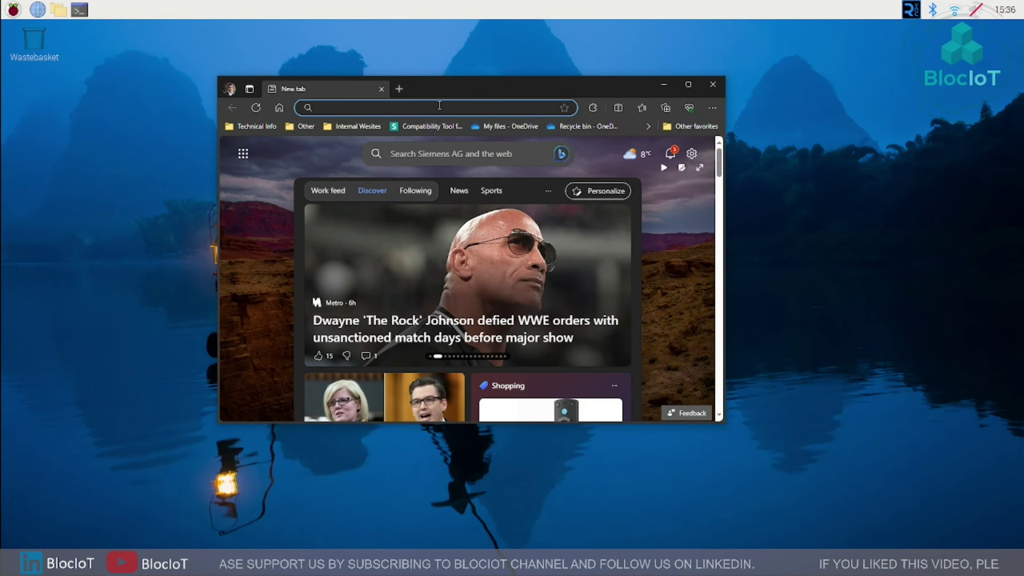
{"action": "type", "text": "192.168."}
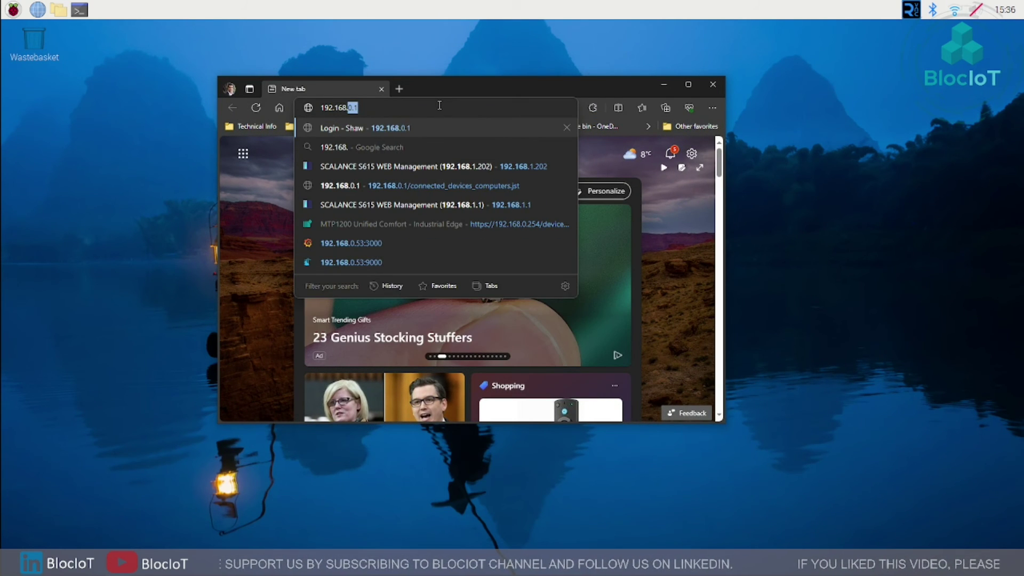
{"action": "type", "text": "0.104:"}
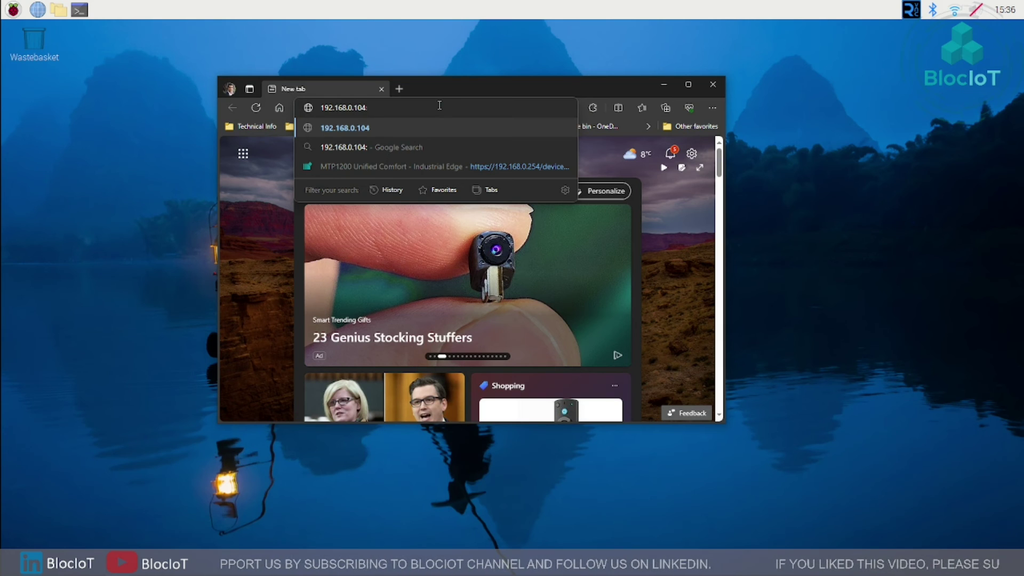
{"action": "type", "text": "3000"}
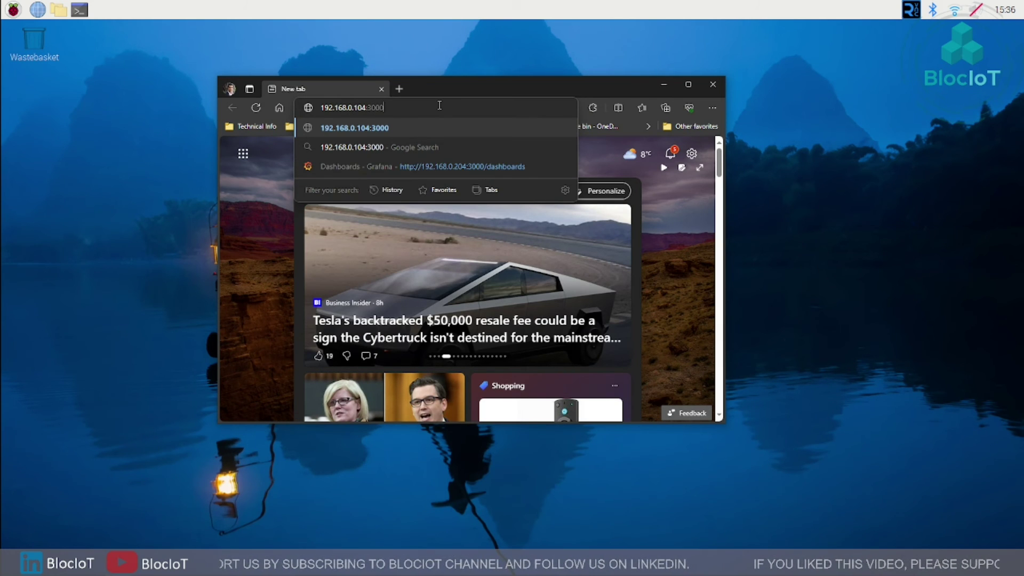
{"action": "key", "text": "Return"}
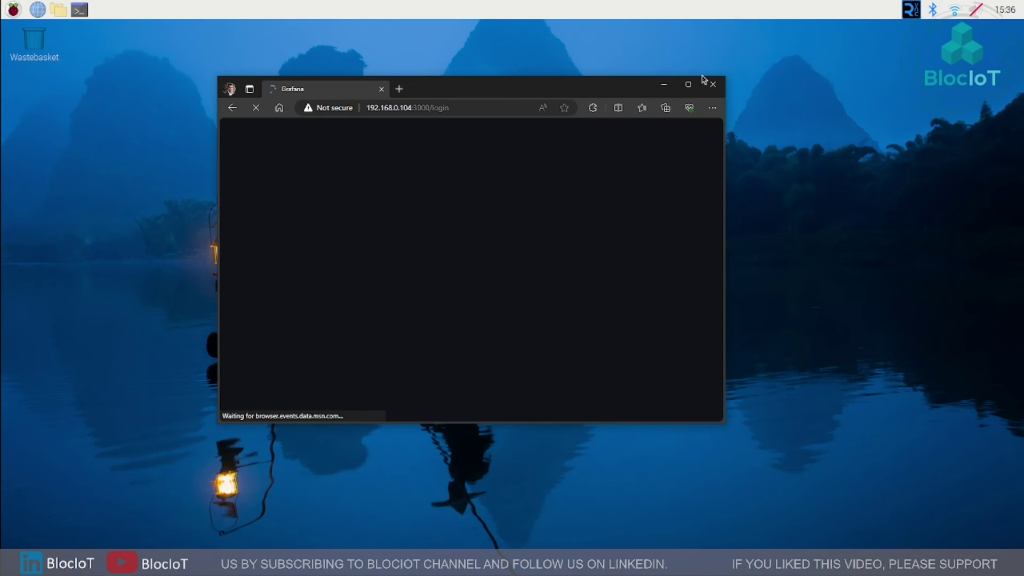
{"action": "left_click", "coordinate": [688, 85]}
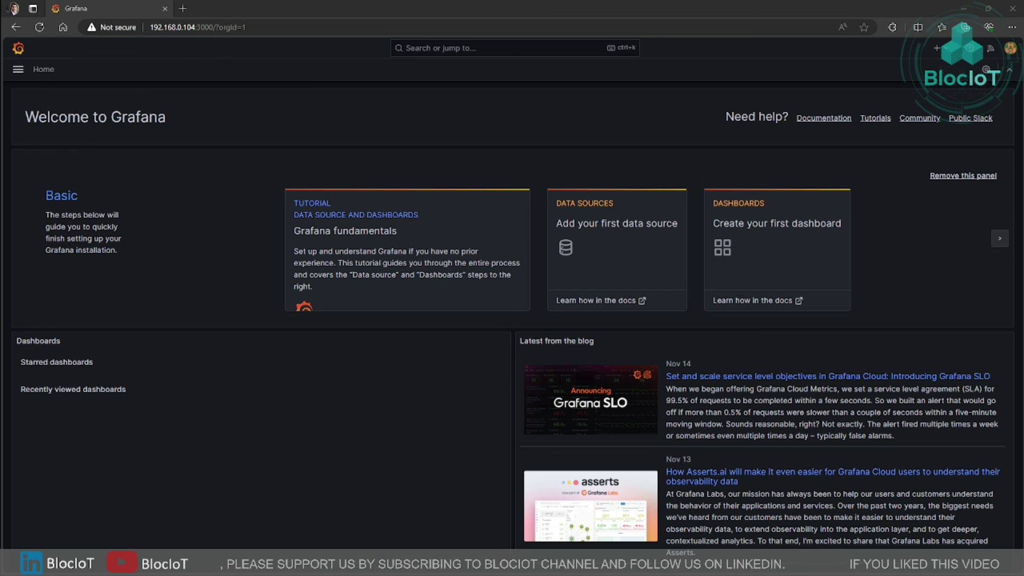
{"action": "left_click_drag", "start_coordinate": [1023, 176], "coordinate": [423, 94]}
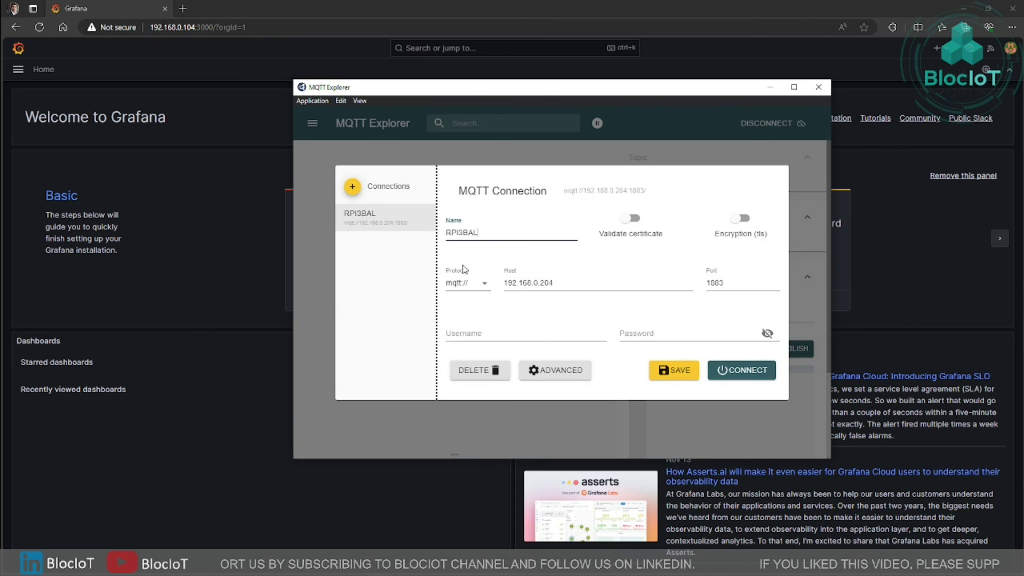
Step: Set the connection host to 192.168.0.104, name it RPI3, and connect
{"action": "left_click", "coordinate": [583, 282]}
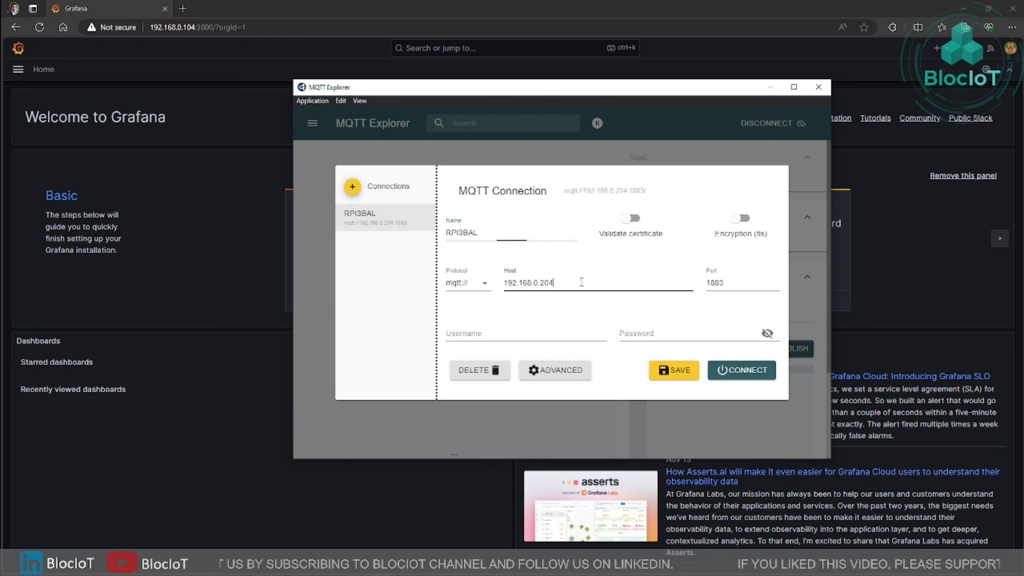
{"action": "key", "text": "BackSpace"}
{"action": "key", "text": "BackSpace"}
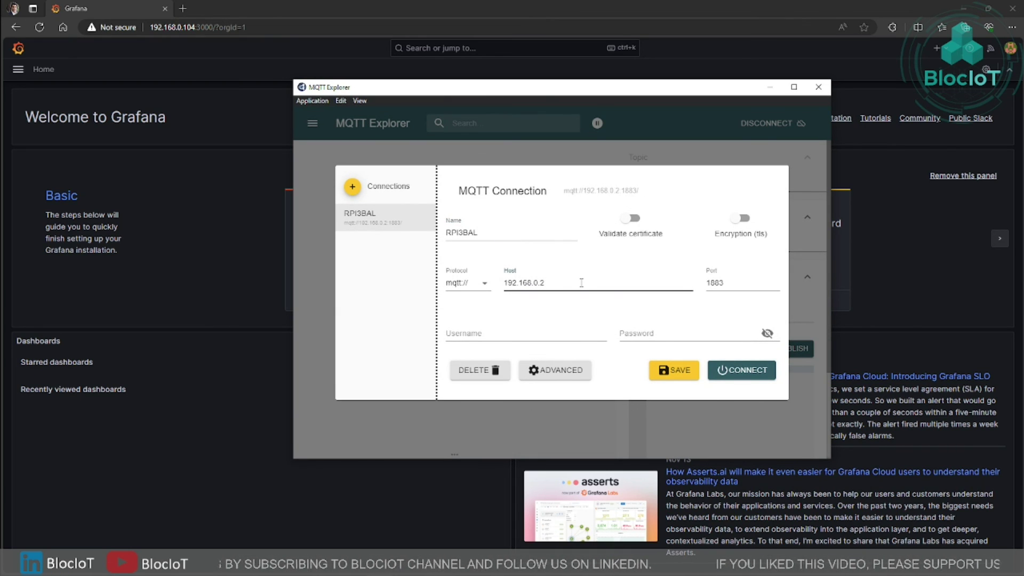
{"action": "type", "text": "104"}
{"action": "double_click", "coordinate": [464, 232]}
{"action": "type", "text": "R"}
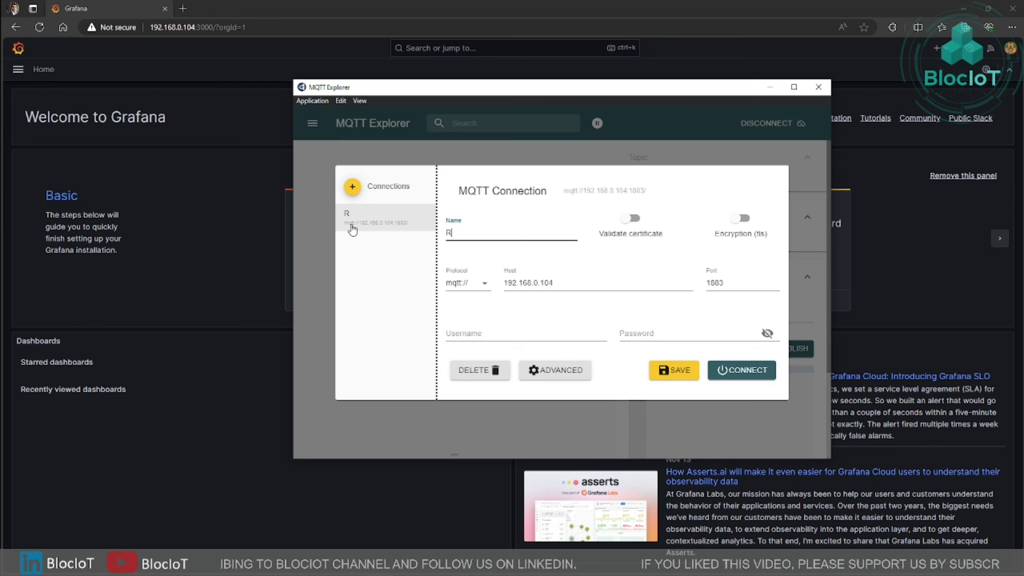
{"action": "type", "text": "PI3"}
{"action": "left_click", "coordinate": [742, 369]}
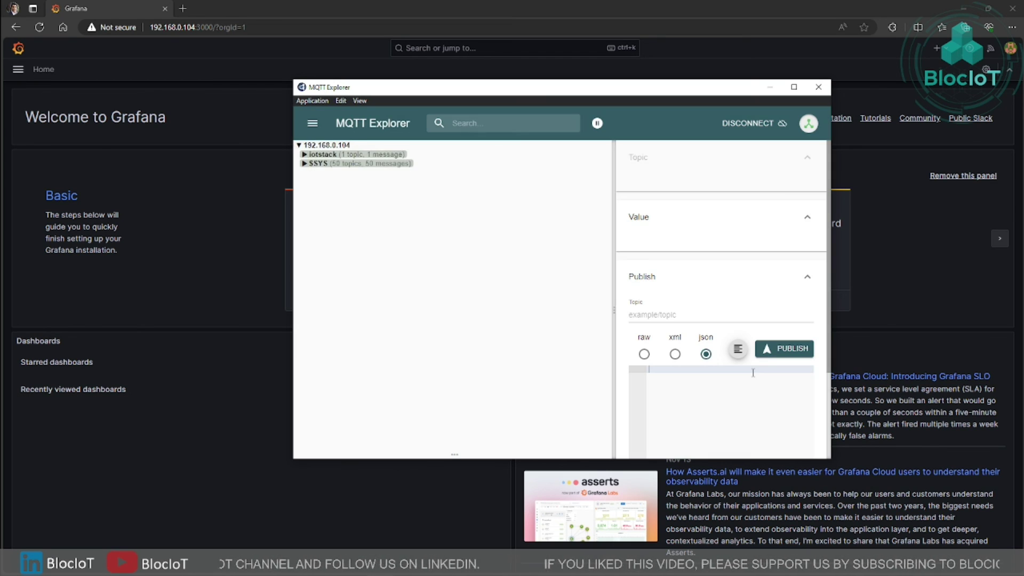
Step: Expand the iotstack and $SYS topics to reveal mosquitto and broker details
{"action": "left_click", "coordinate": [305, 155]}
{"action": "left_click", "coordinate": [305, 173]}
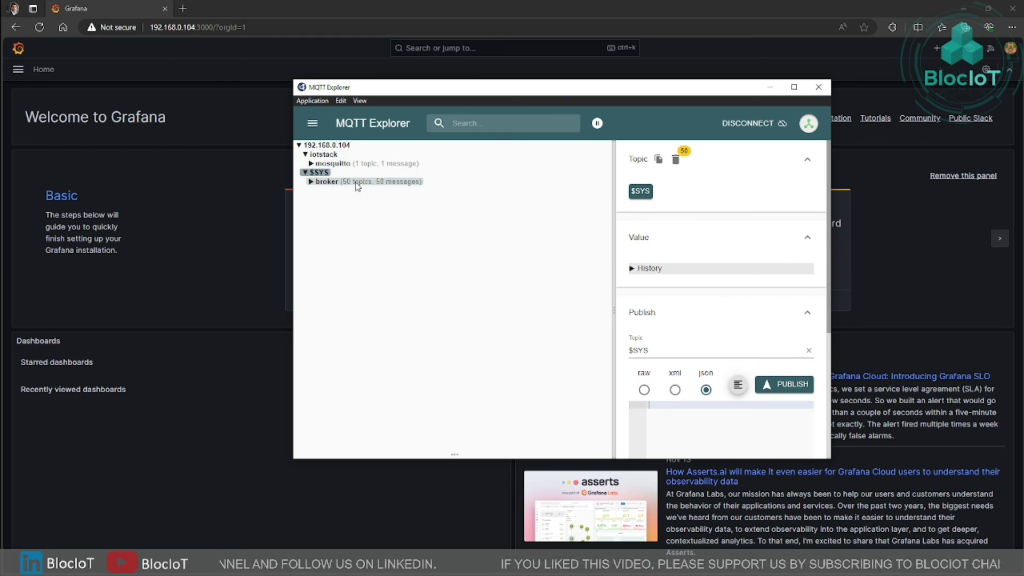
{"action": "left_click_drag", "start_coordinate": [529, 98], "coordinate": [478, 122]}
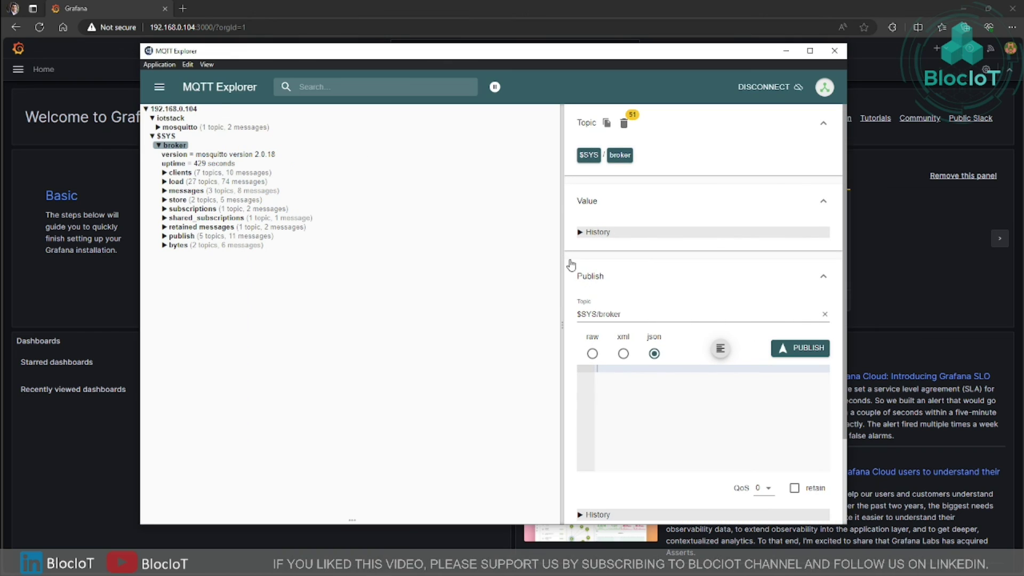